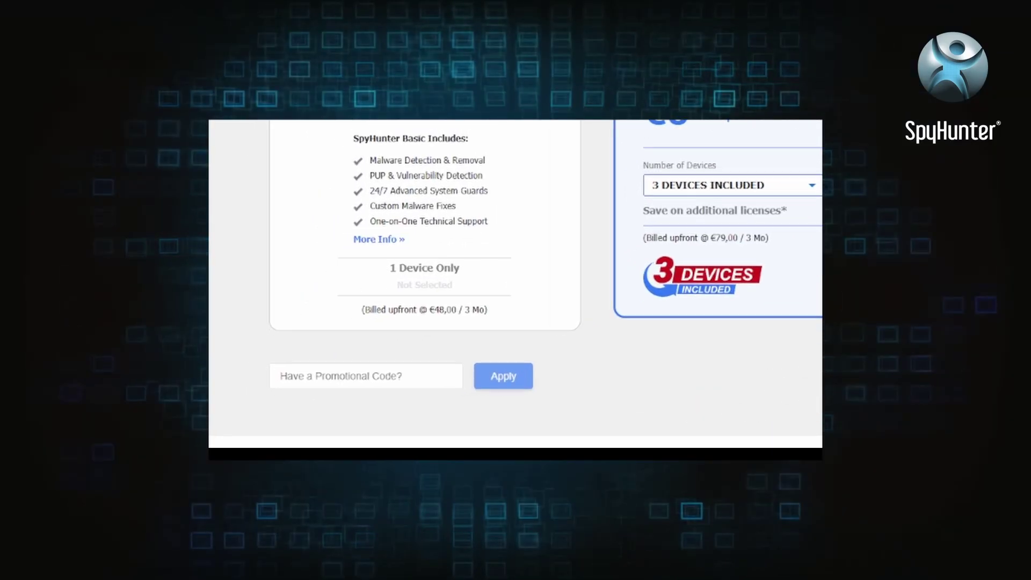
# Step: Save SpyHunter-Installer.exe, launch it from Chrome's downloads list, and continue the installer
pyautogui.write('HT')
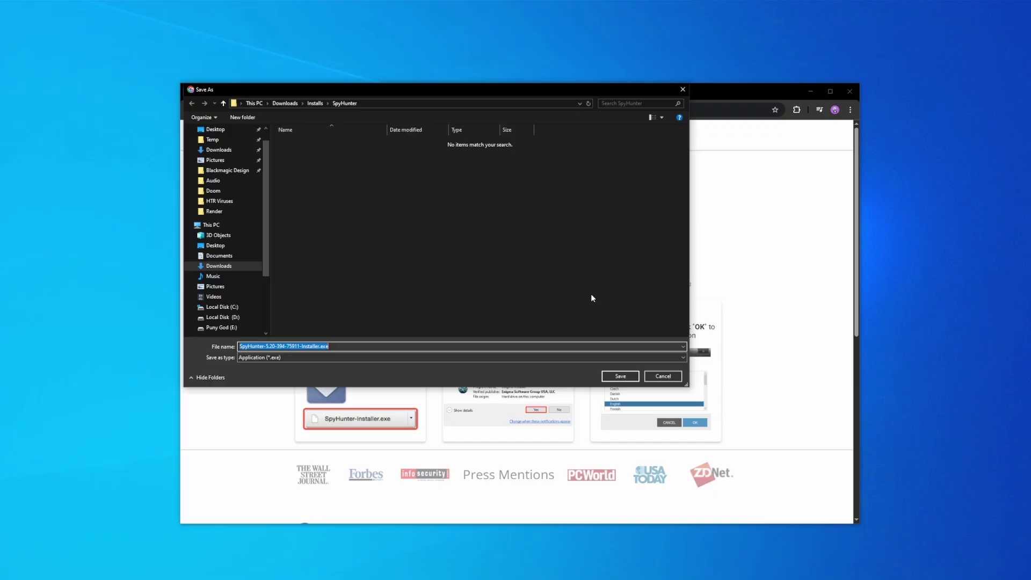
pyautogui.click(620, 376)
pyautogui.click(803, 110)
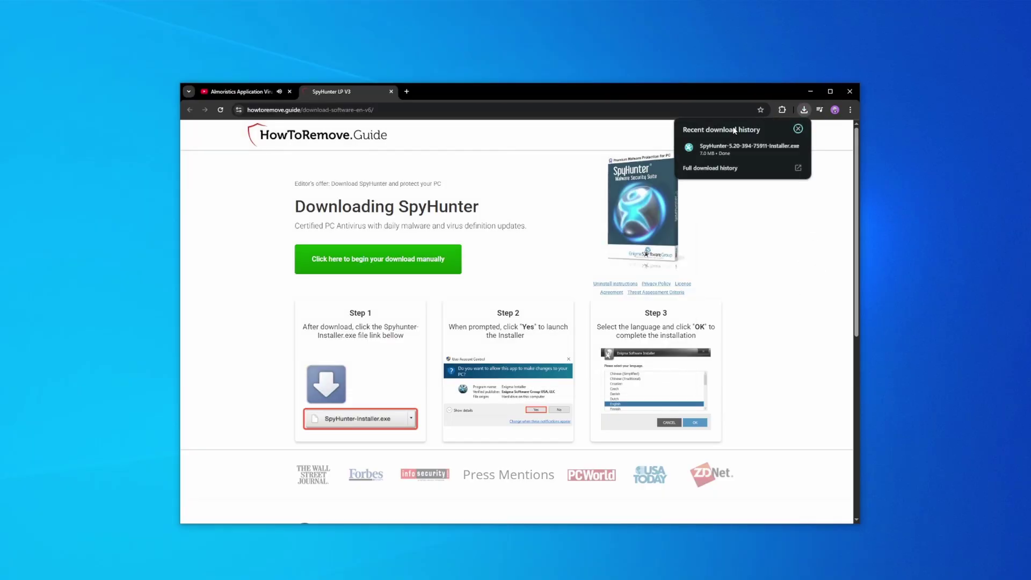
pyautogui.click(732, 145)
pyautogui.click(612, 372)
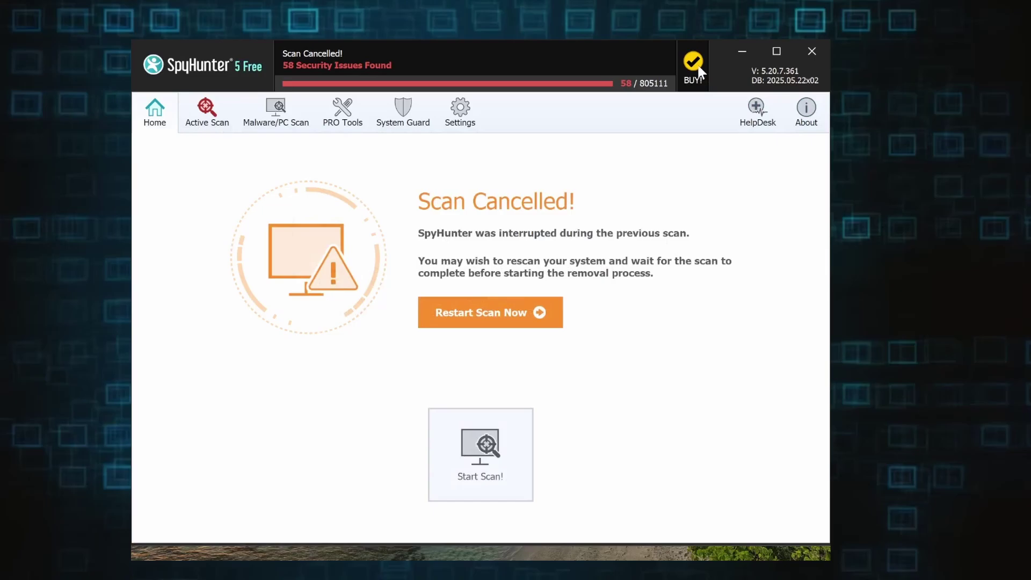
# Step: Choose the 7-day FREE Trial from the BUY! options and start entering the e-mail address
pyautogui.click(699, 70)
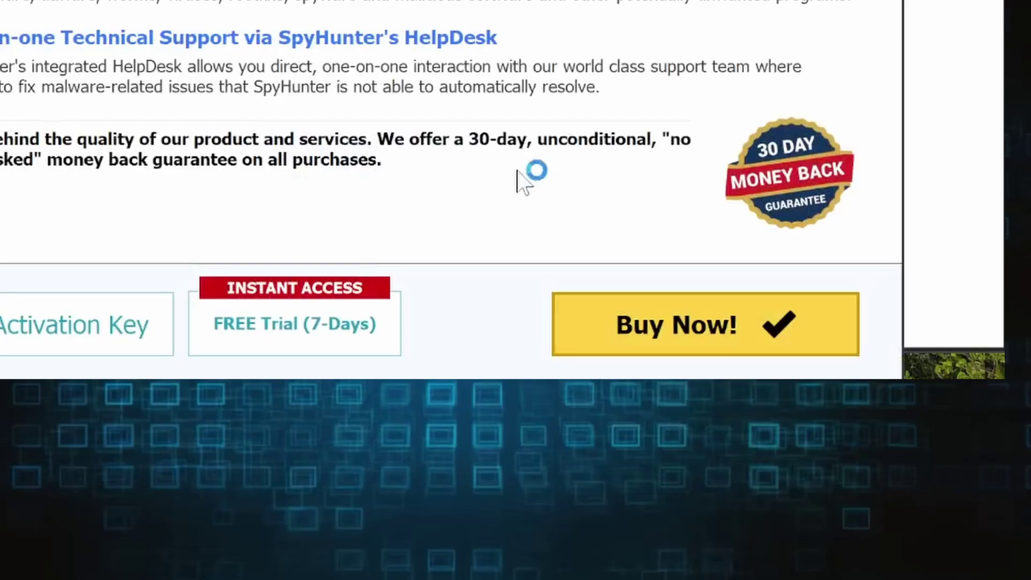
pyautogui.click(330, 311)
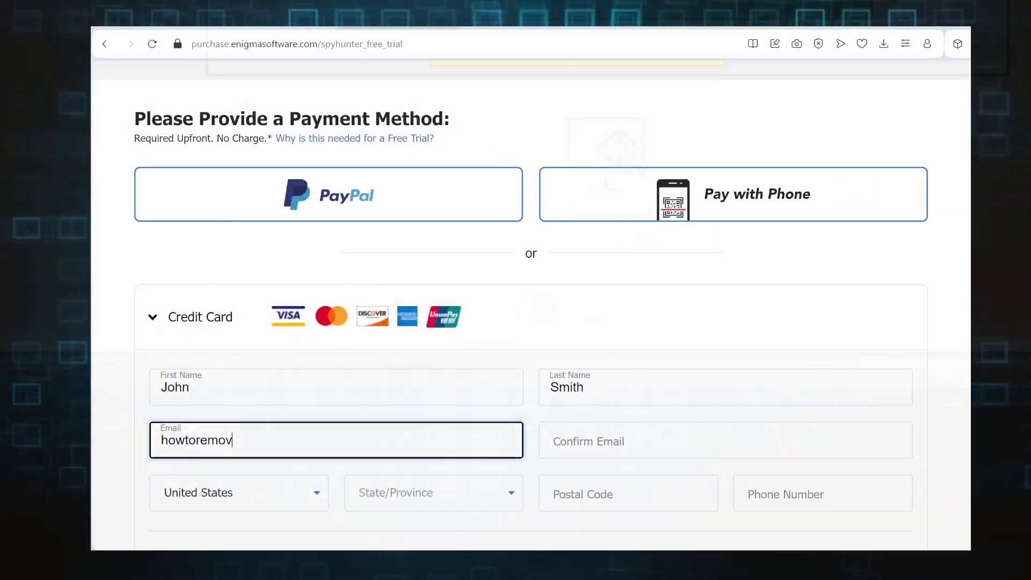
pyautogui.write('e')
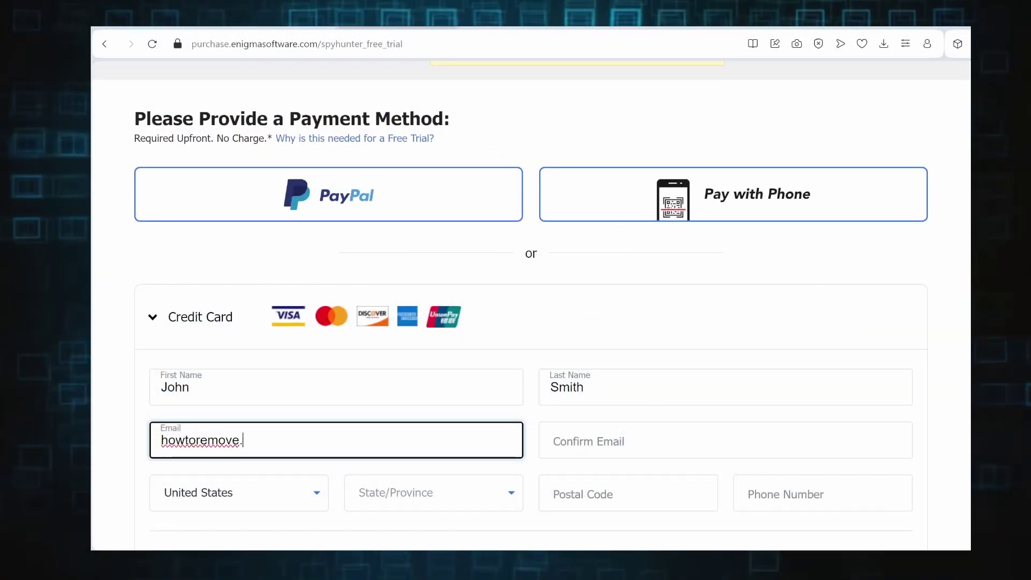
pyautogui.write('.guide')
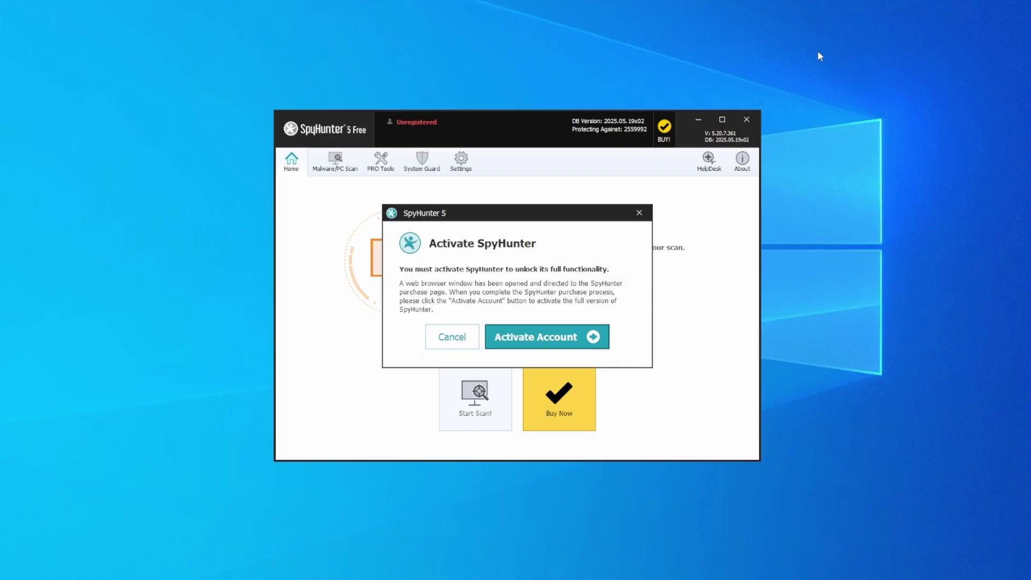
# Step: Apply promo code HTRG15 for 15% off (€67,15 total) and scroll to the payment methods
pyautogui.click(540, 343)
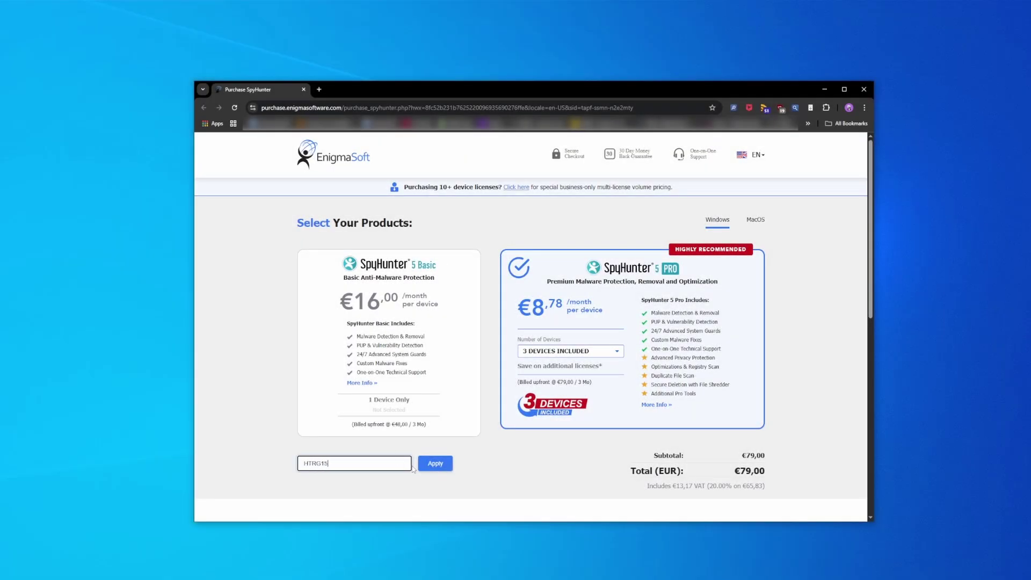
pyautogui.click(435, 463)
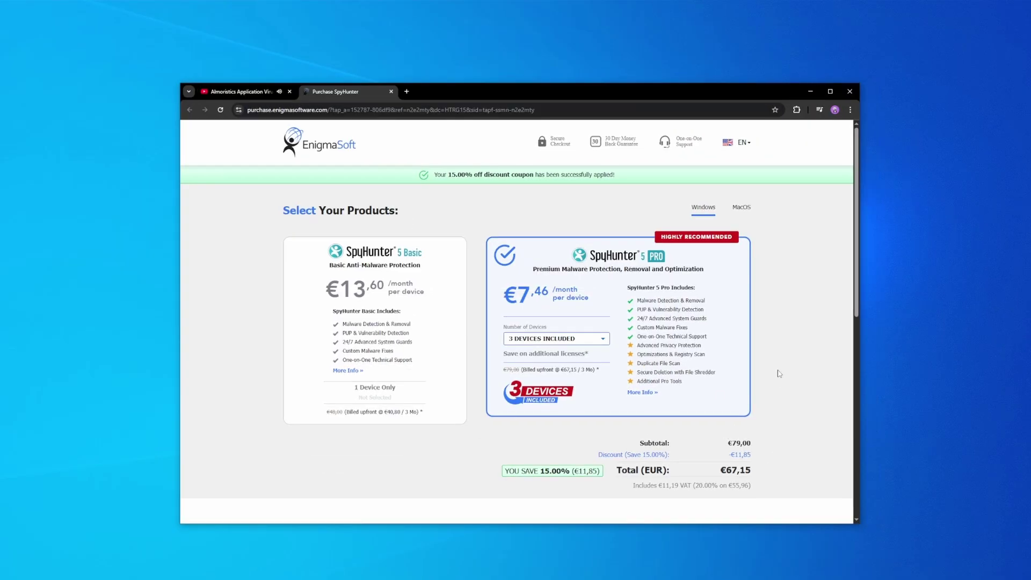
pyautogui.scroll(-5, 774, 368)
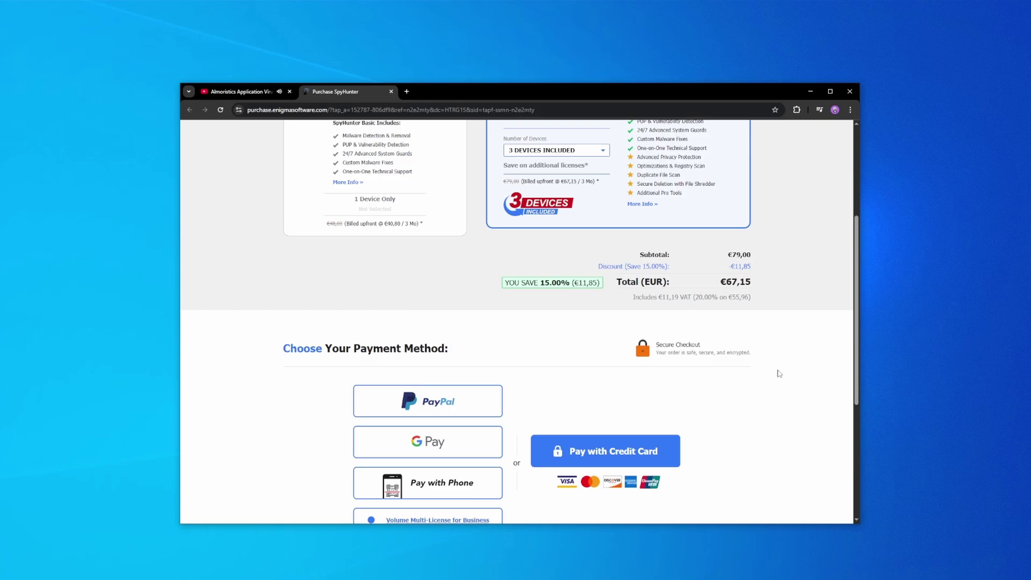
pyautogui.scroll(-3, 779, 373)
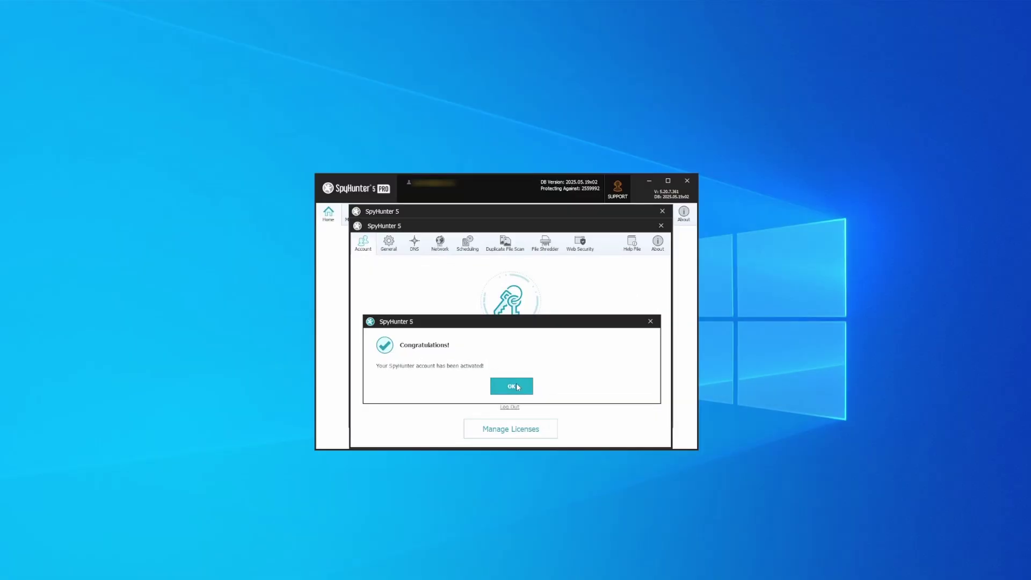
# Step: Dismiss the Congratulations dialog and start a full computer scan
pyautogui.click(514, 386)
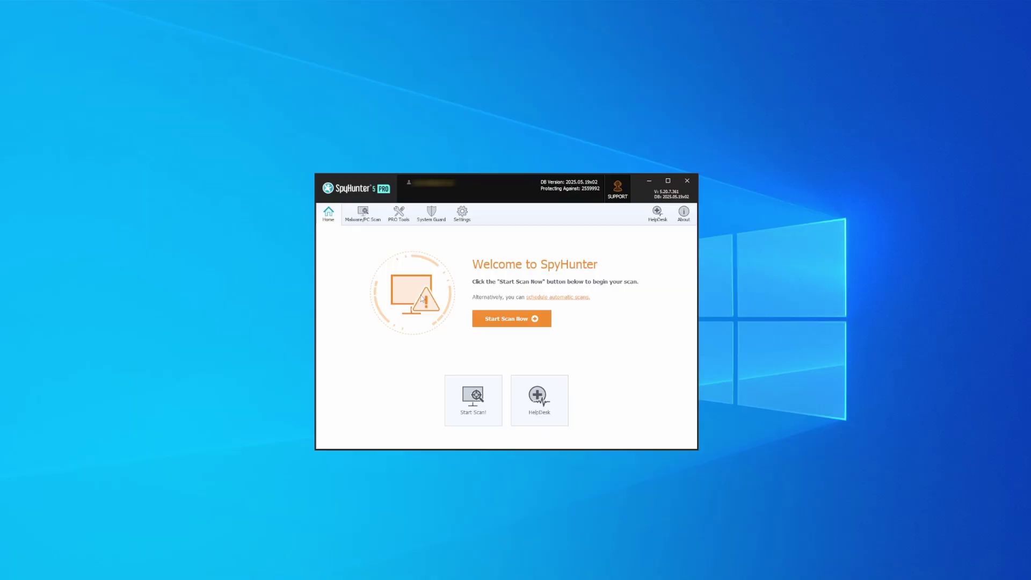
pyautogui.click(513, 319)
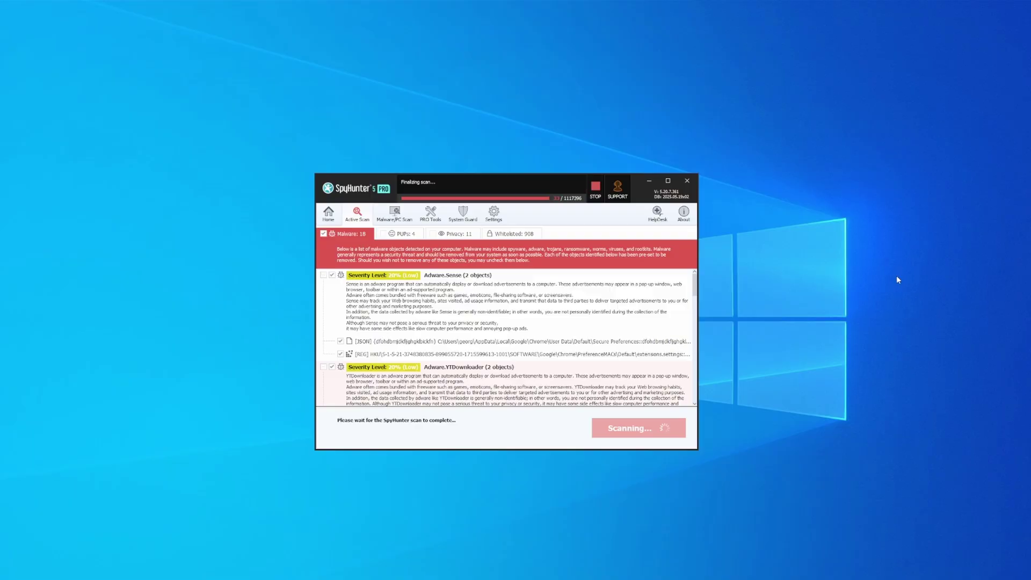
# Step: Select all detected objects, including PUPs and privacy items, and apply the fix
pyautogui.click(634, 433)
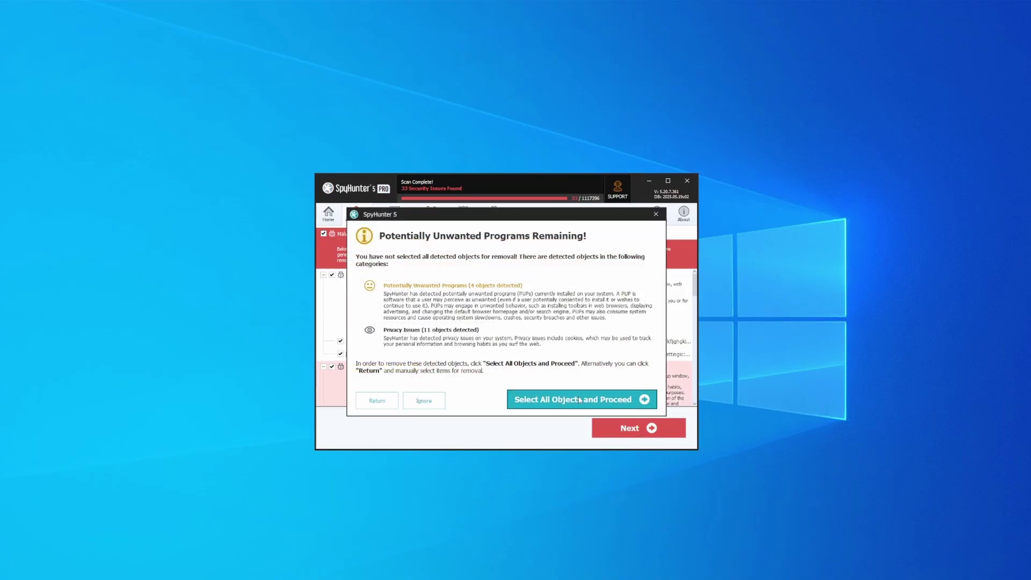
pyautogui.click(580, 398)
pyautogui.click(649, 432)
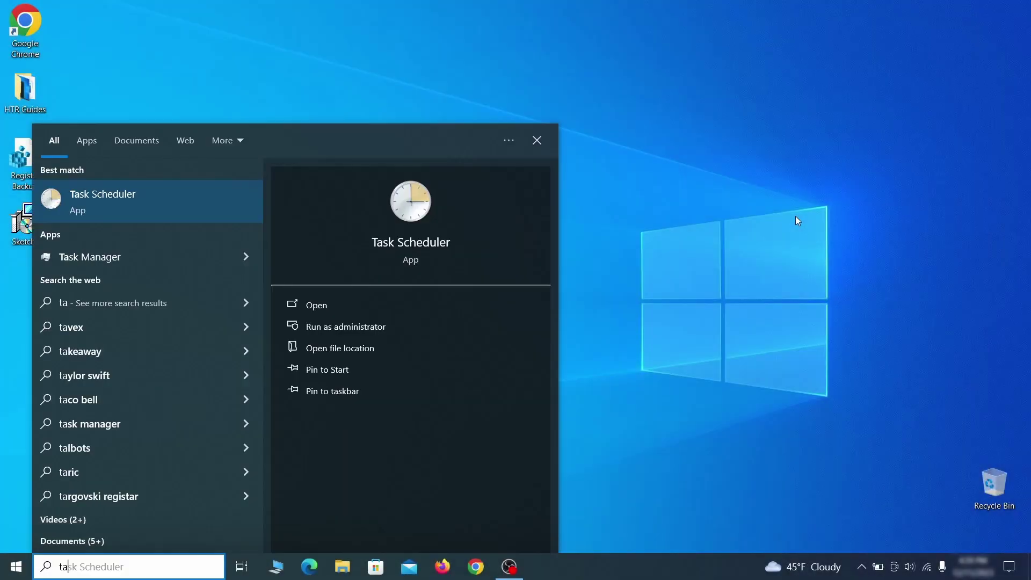
# Step: Open Task Scheduler and review the suspicious task's triggers and actions in its Properties
pyautogui.write('sk schedul')
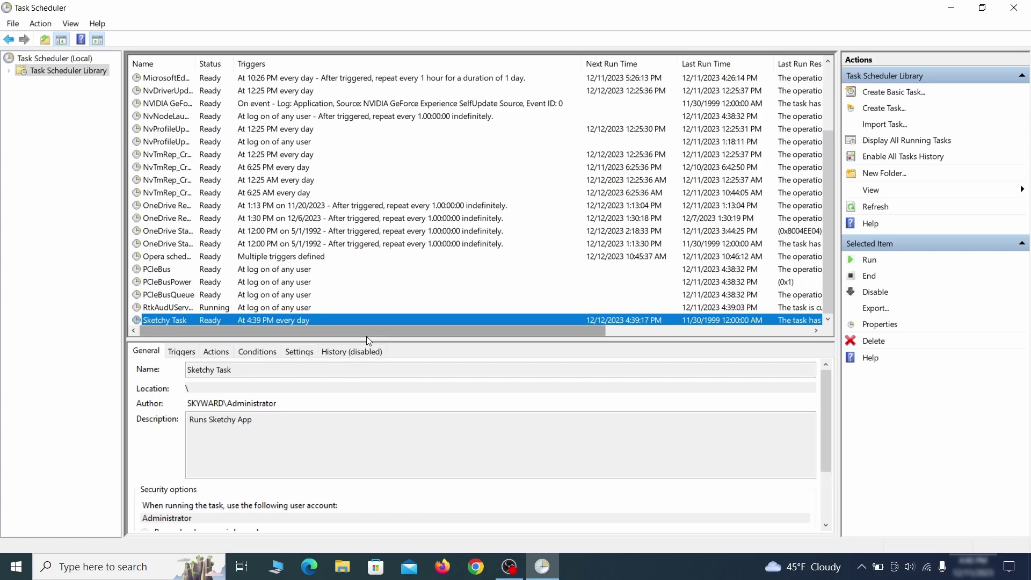
pyautogui.rightClick(275, 320)
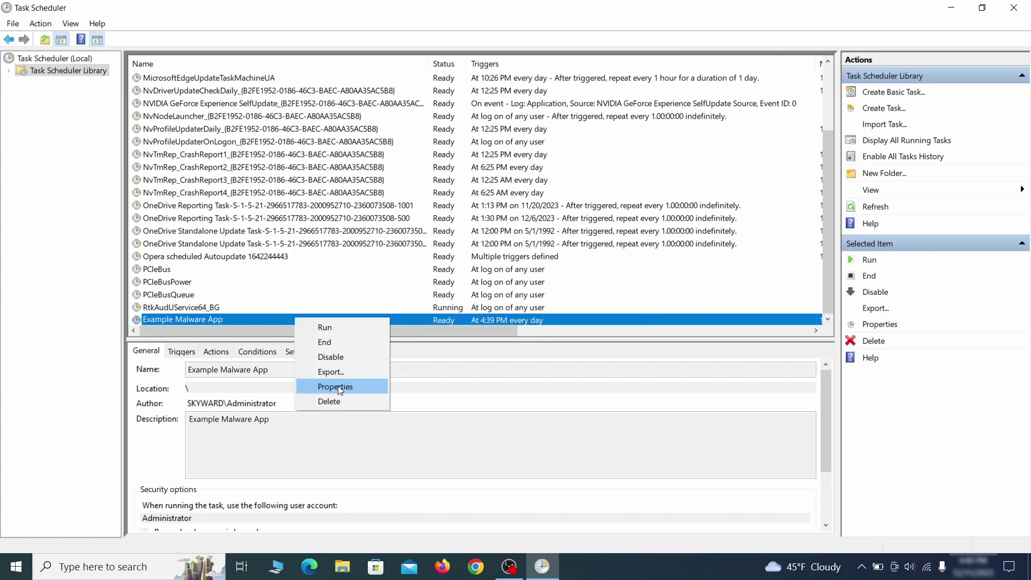
pyautogui.click(337, 386)
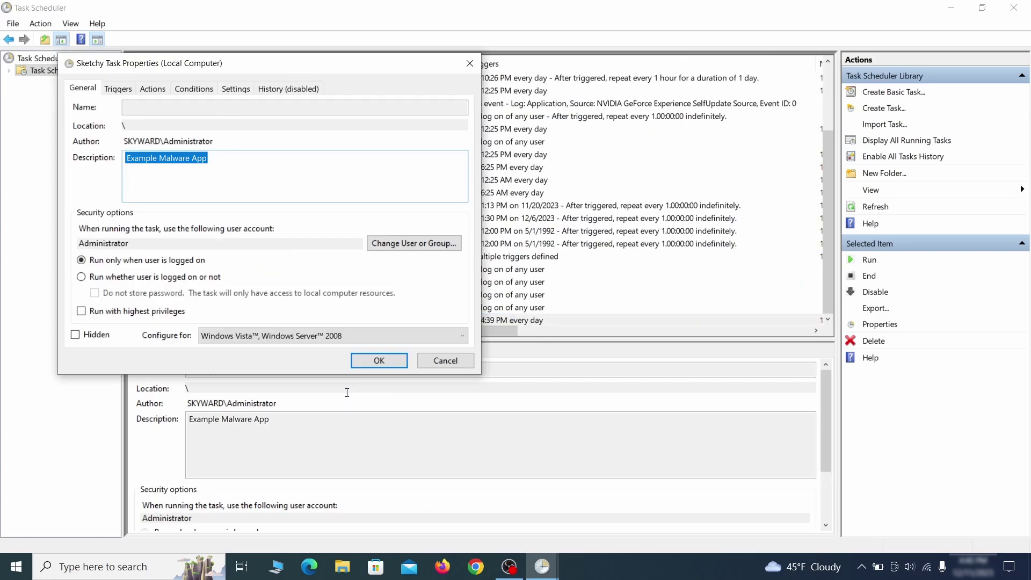
pyautogui.click(117, 90)
pyautogui.click(152, 89)
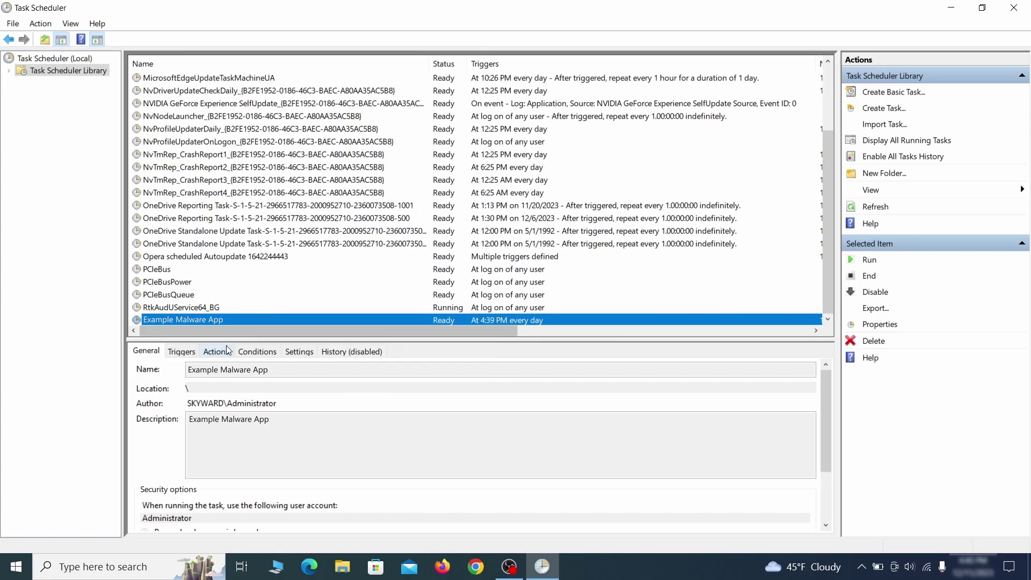
# Step: Delete the Example Malware App task that runs daily at 4:39 PM
pyautogui.rightClick(331, 318)
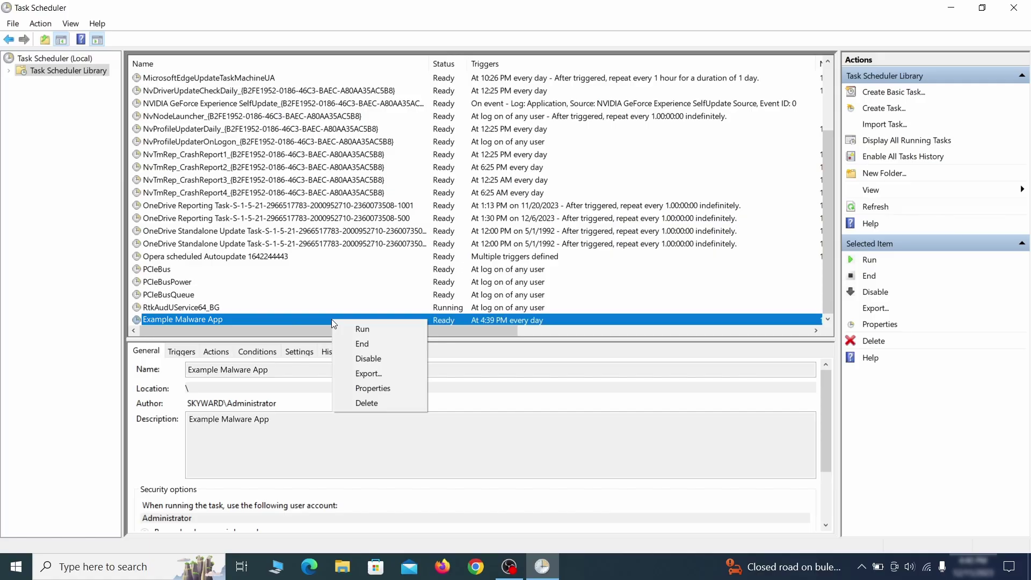
pyautogui.click(366, 402)
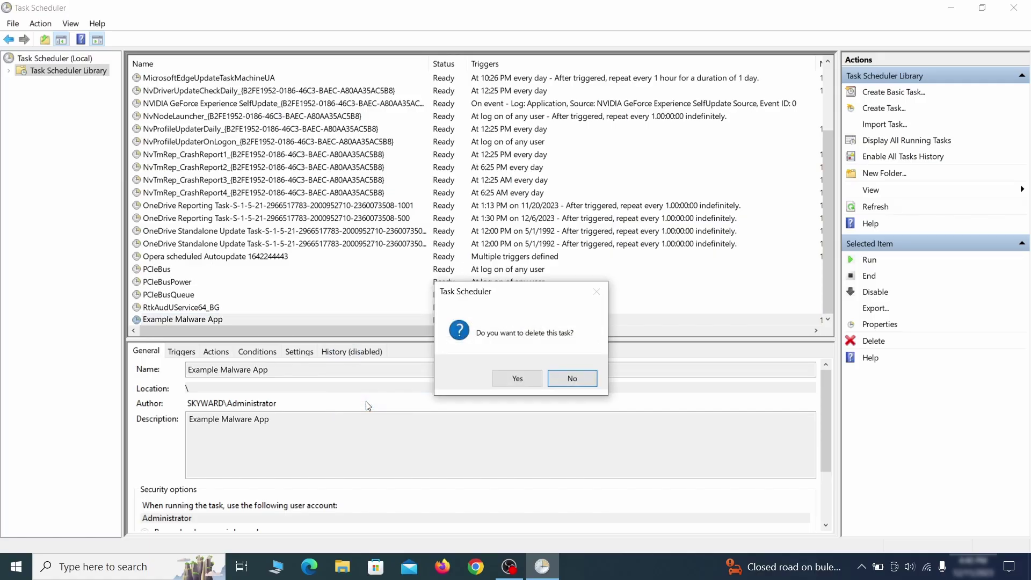
pyautogui.click(518, 381)
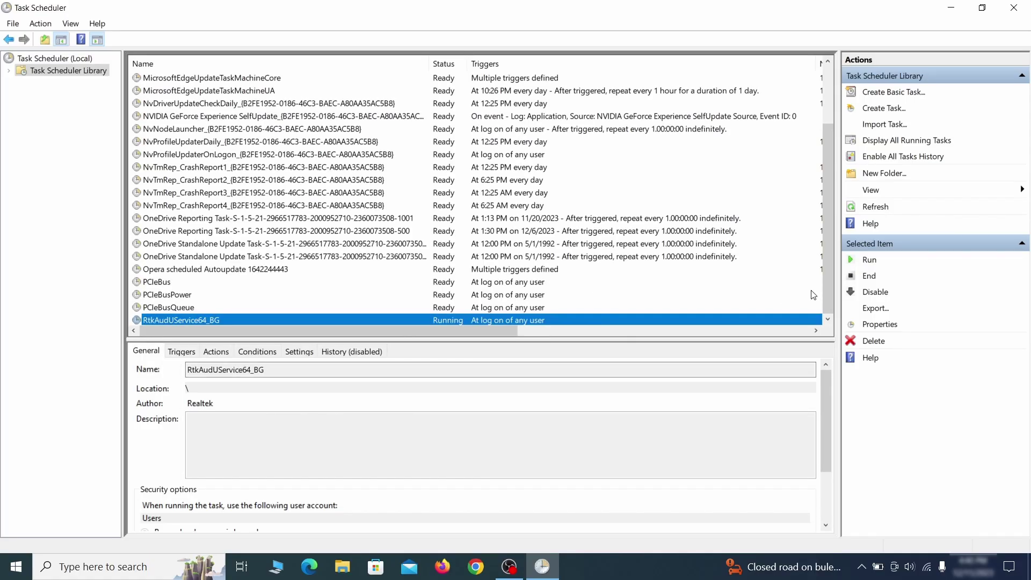
# Step: Delete the three suspicious Chrome extension folders and repair the corrupted uBlock Origin extension
pyautogui.click(1013, 8)
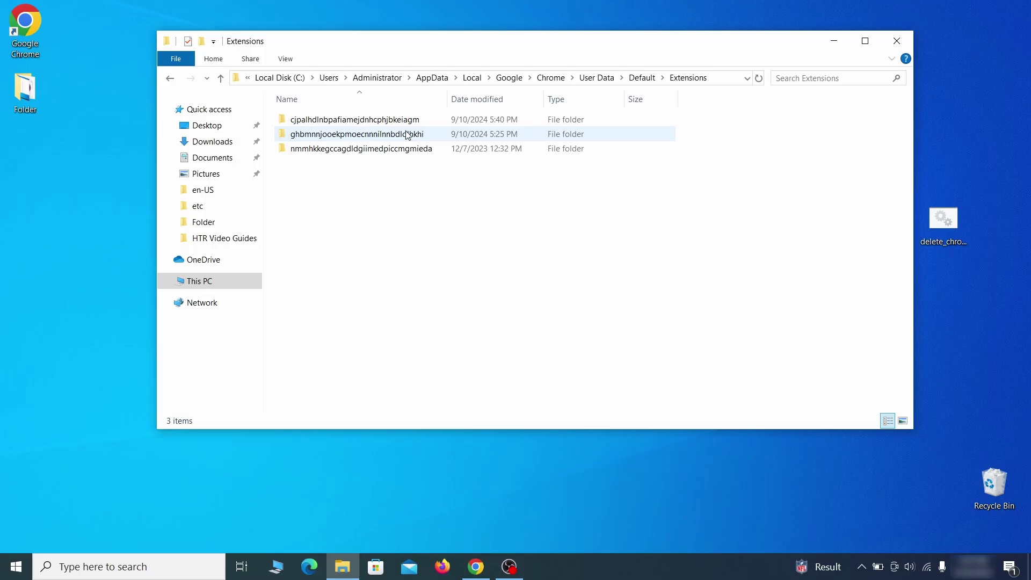
pyautogui.moveTo(382, 177); pyautogui.dragTo(426, 120)
pyautogui.rightClick(433, 127)
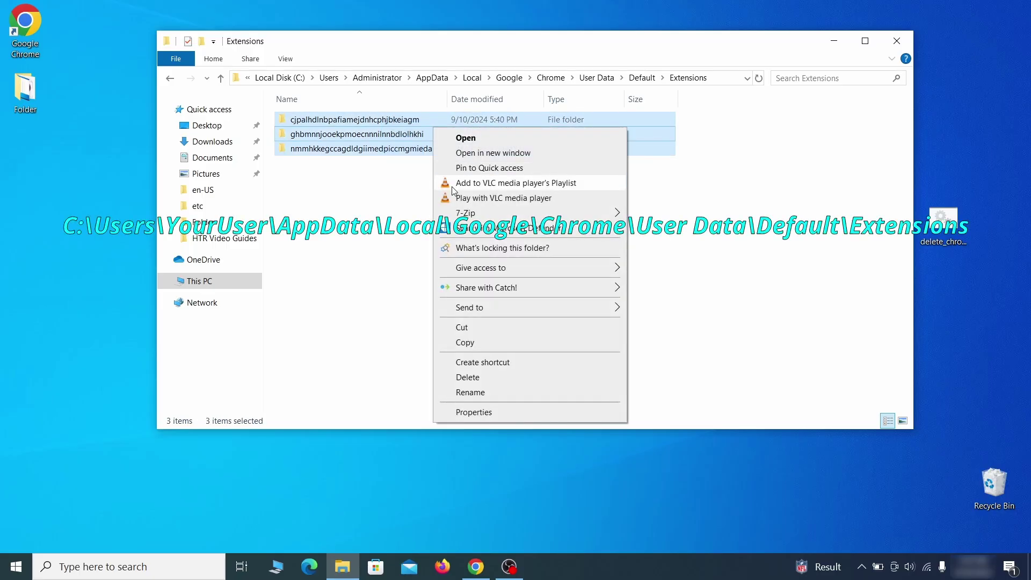
pyautogui.click(477, 376)
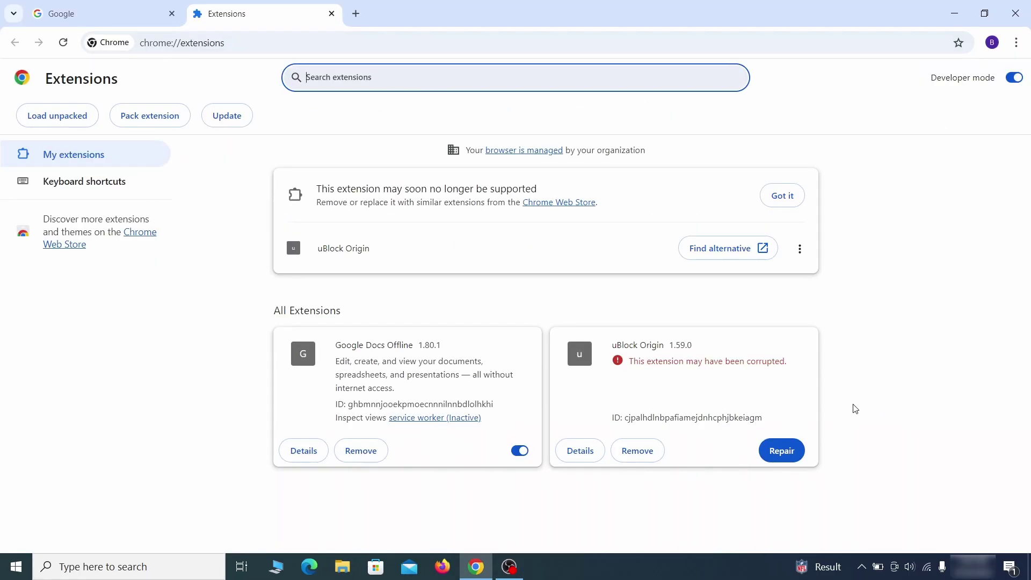
pyautogui.click(786, 457)
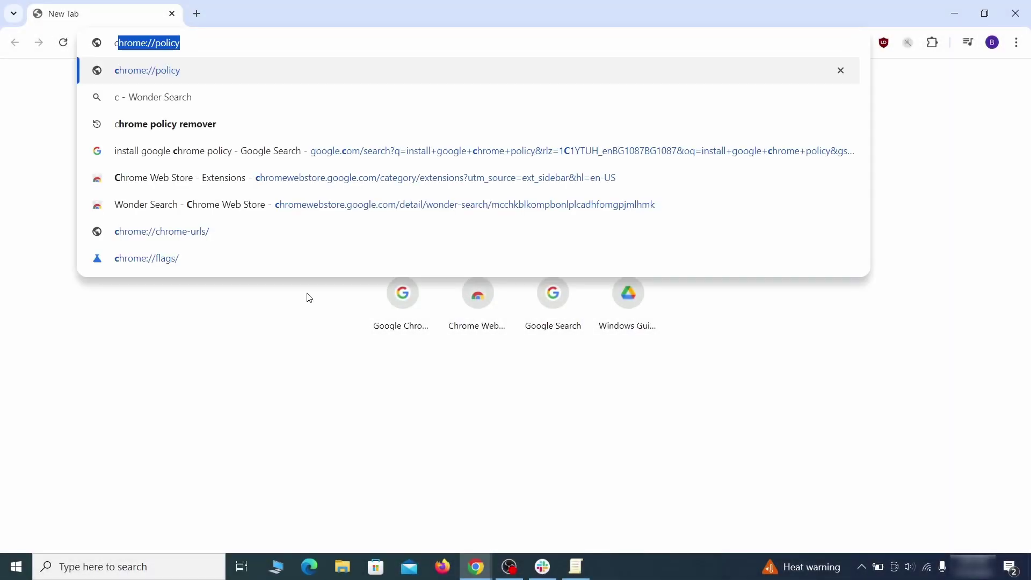
# Step: Load chrome://policy and paste the HomepageLocation policy value into a Notepad note
pyautogui.press('Return')
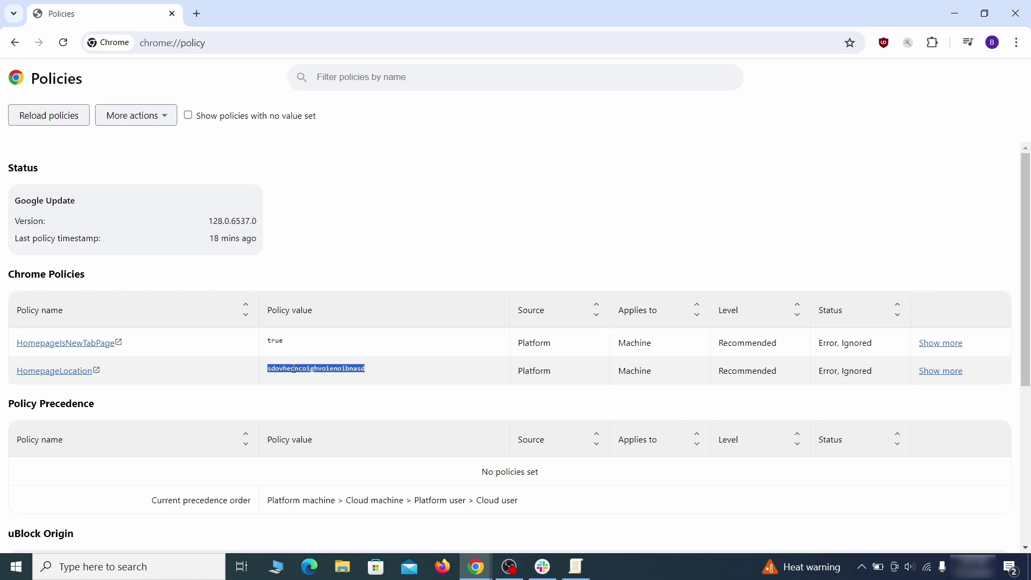
pyautogui.rightClick(293, 369)
pyautogui.click(317, 382)
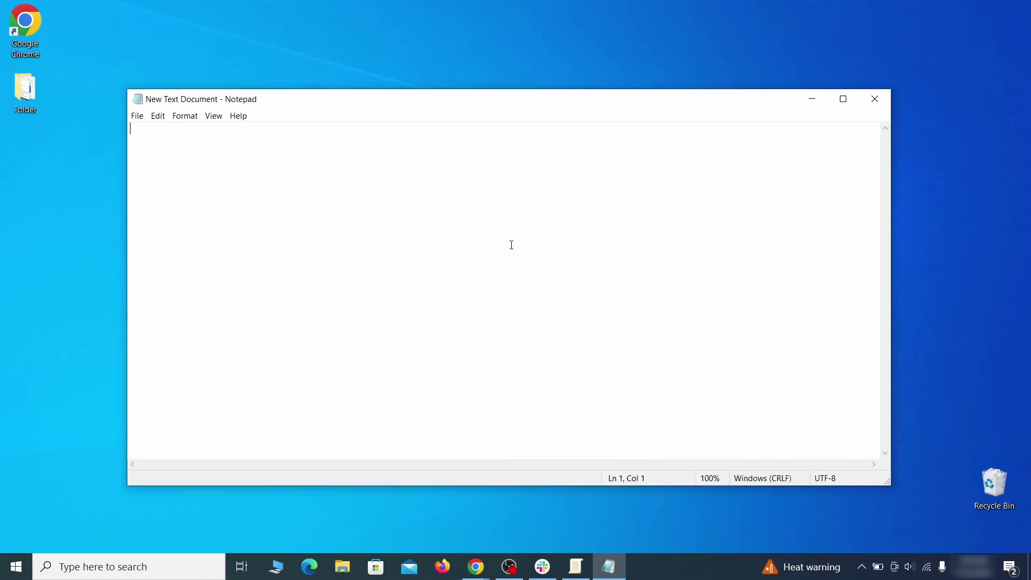
pyautogui.rightClick(512, 237)
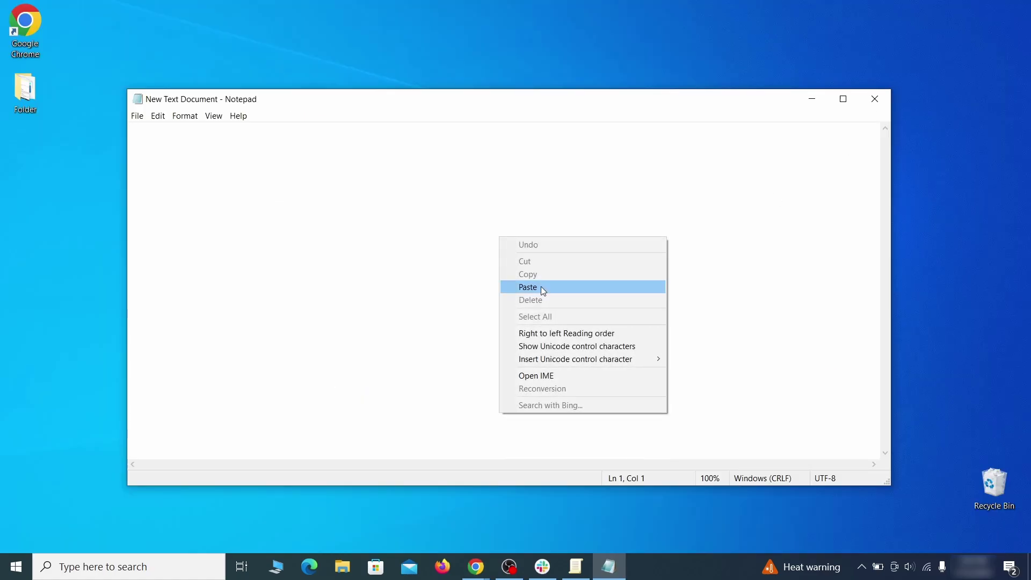
pyautogui.click(540, 286)
# Step: Enable Developer mode on the Extensions page, copy the Wonder Search ID, and minimize Chrome
pyautogui.click(1016, 43)
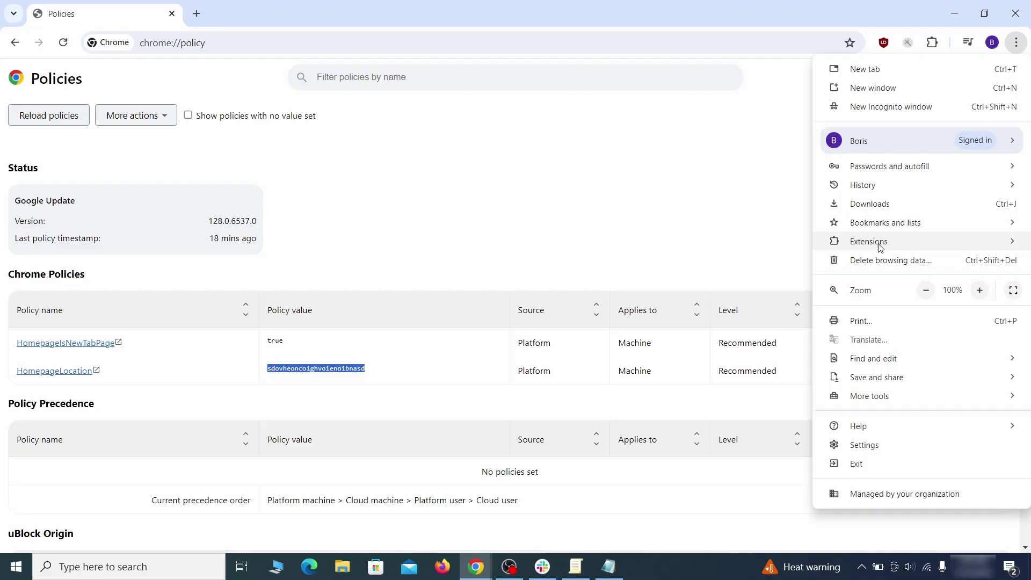
pyautogui.moveTo(846, 243)
pyautogui.click(766, 248)
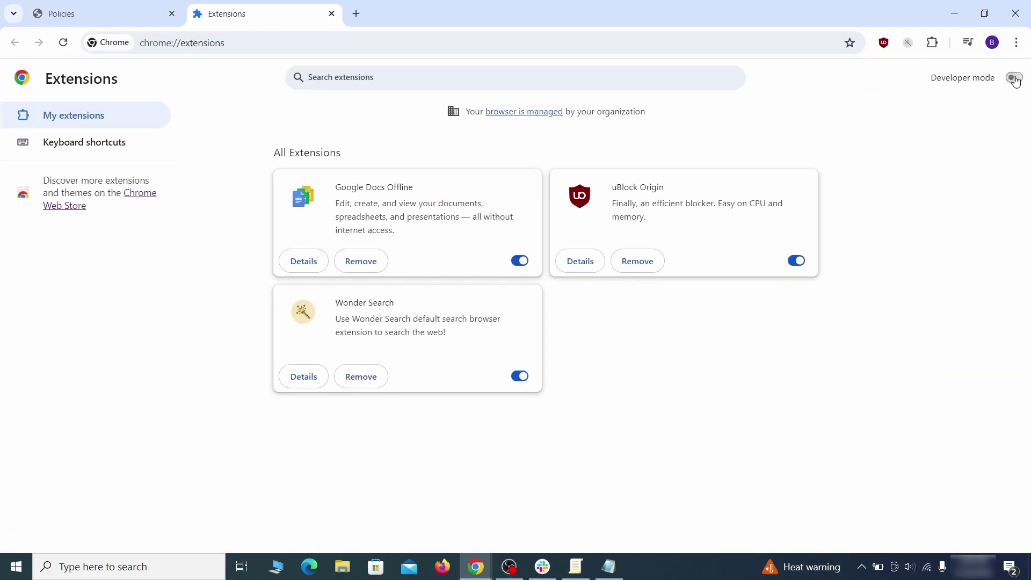
pyautogui.click(1015, 78)
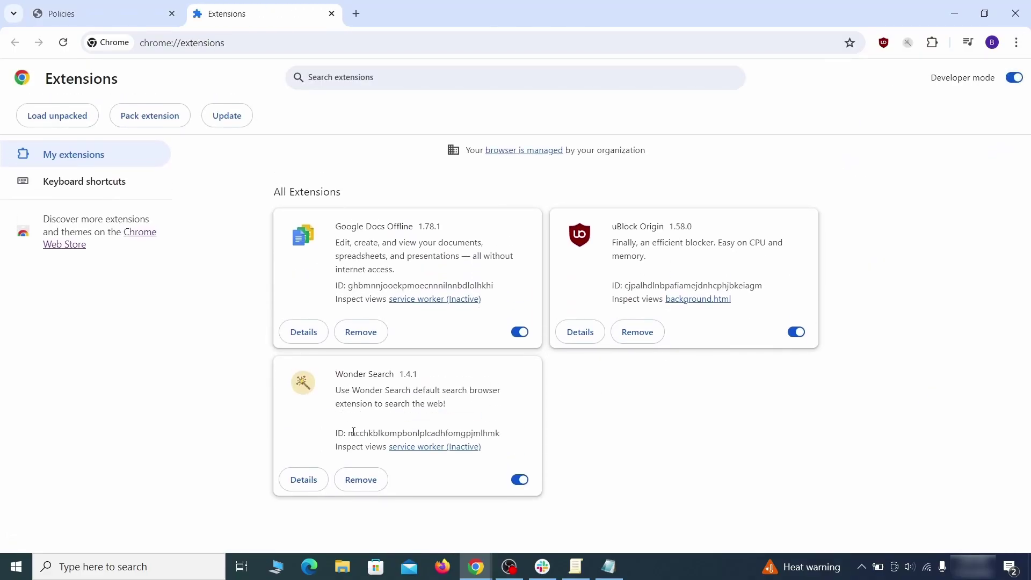
pyautogui.rightClick(487, 444)
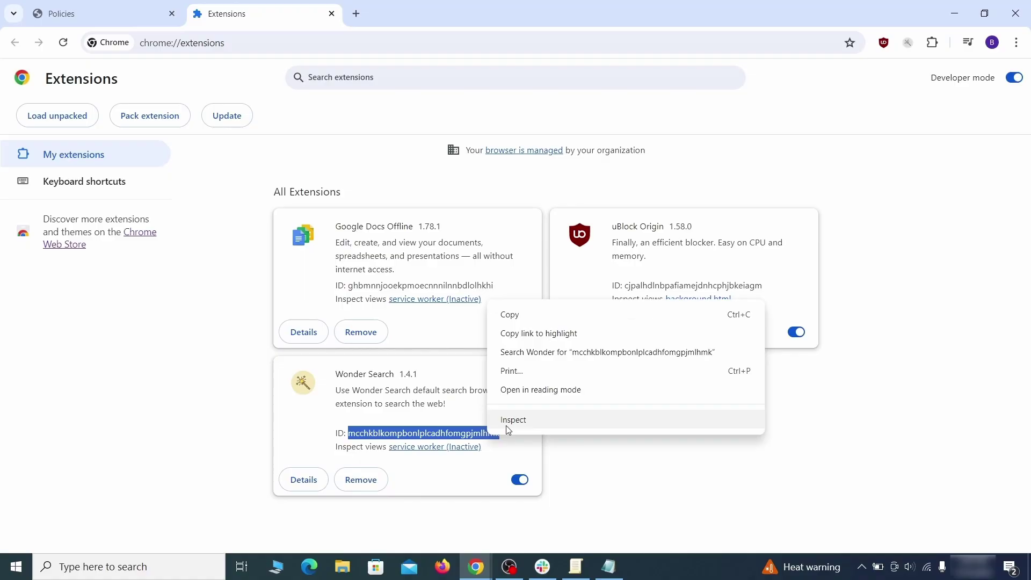
pyautogui.click(543, 317)
pyautogui.click(955, 14)
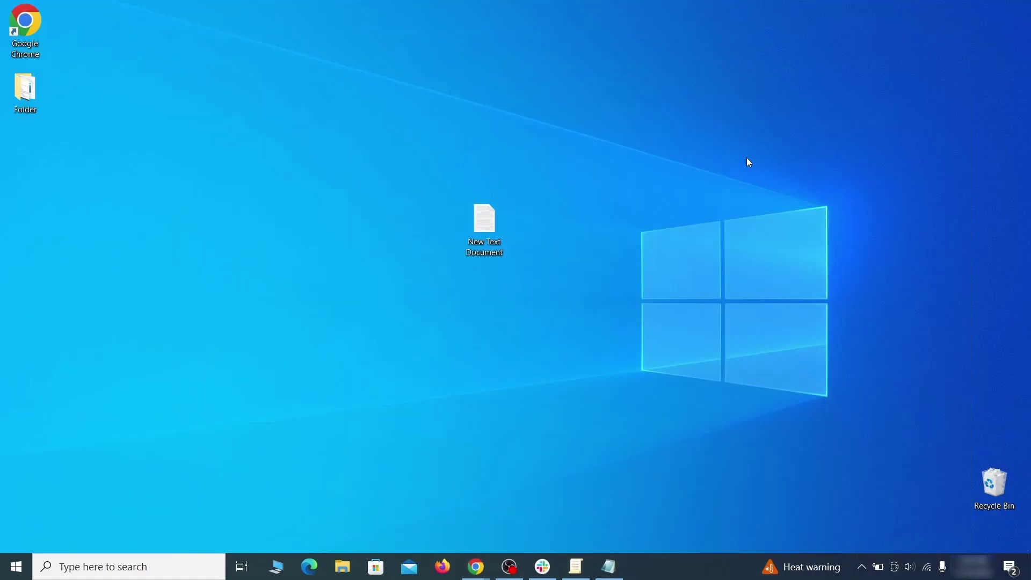
# Step: Paste the Wonder Search ID into the note and launch Registry Editor as administrator
pyautogui.click(609, 567)
pyautogui.rightClick(301, 214)
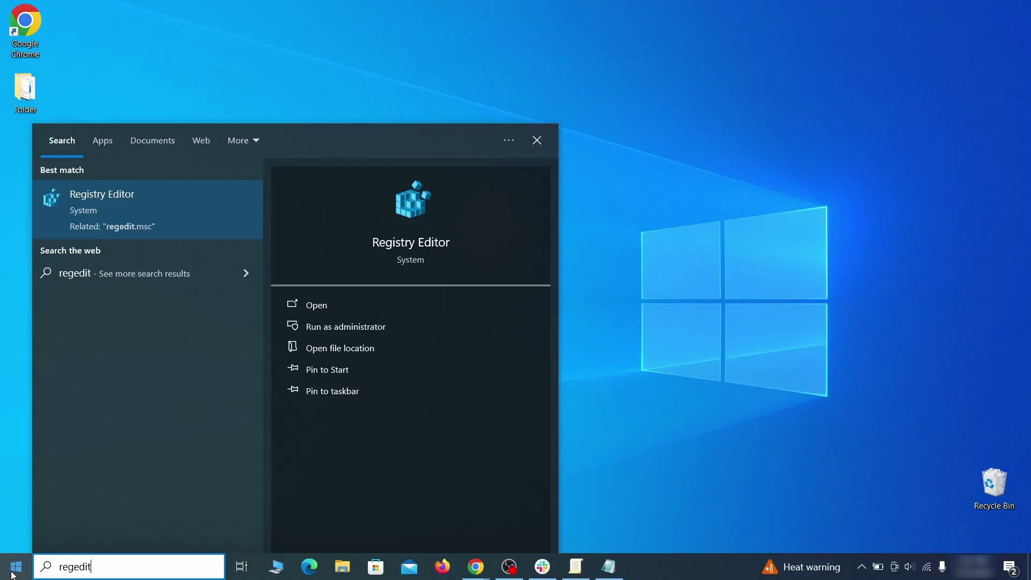
pyautogui.rightClick(206, 205)
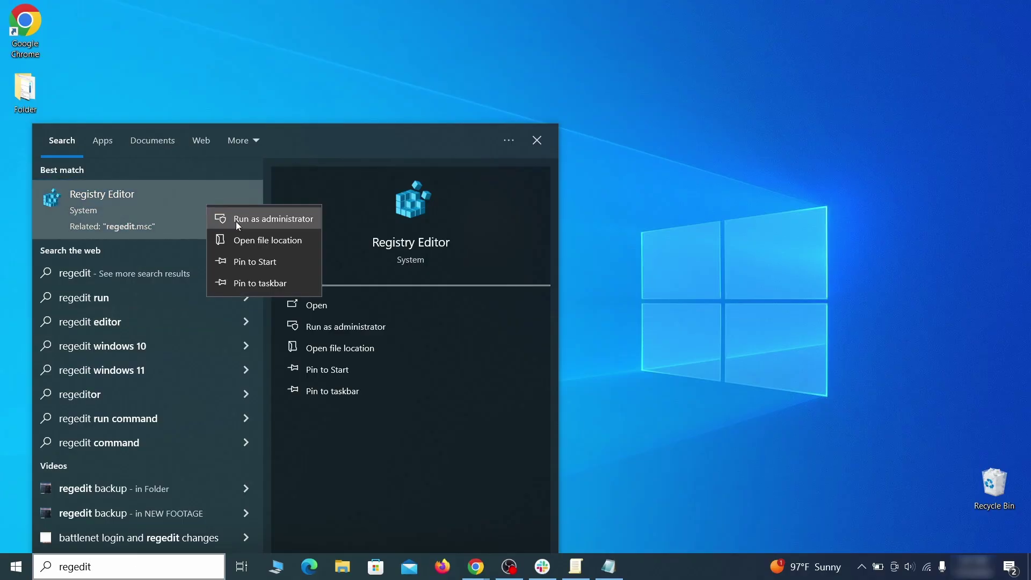
pyautogui.click(237, 221)
# Step: Search the registry for the copied homepage policy value
pyautogui.hotkey('ctrl', 'f')
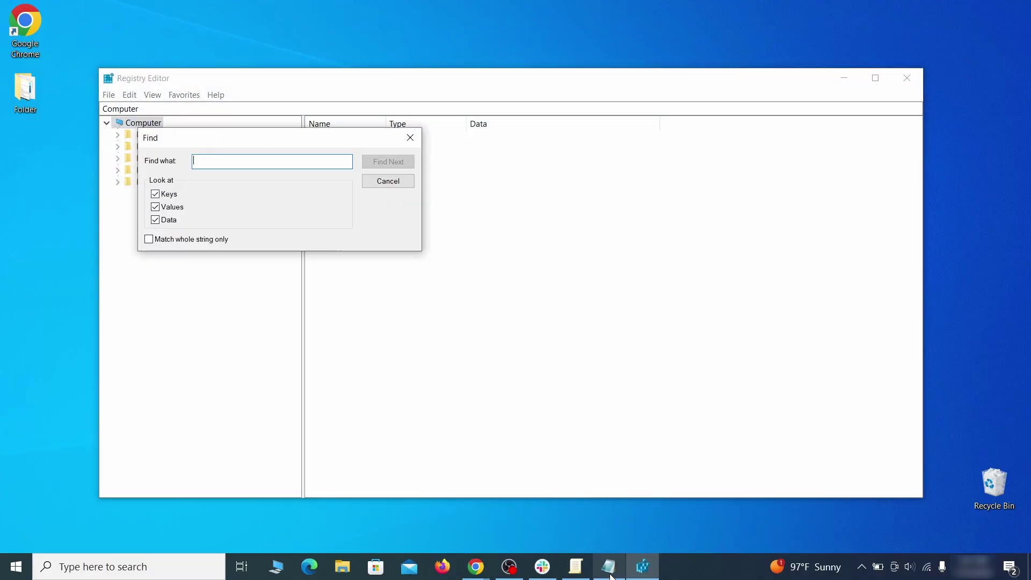
pyautogui.click(608, 568)
pyautogui.rightClick(231, 144)
pyautogui.click(255, 180)
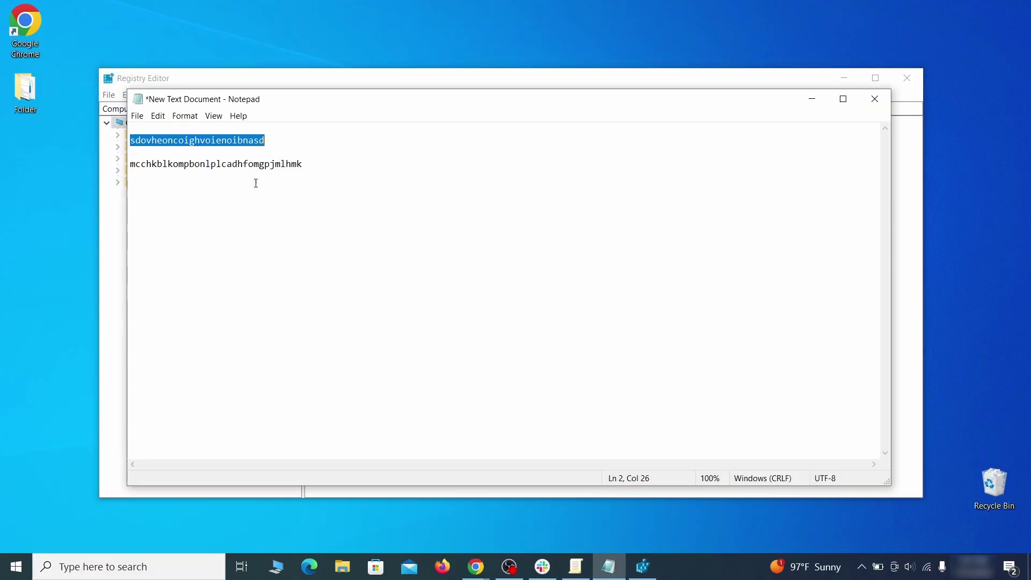
pyautogui.click(105, 197)
pyautogui.rightClick(232, 163)
pyautogui.click(271, 214)
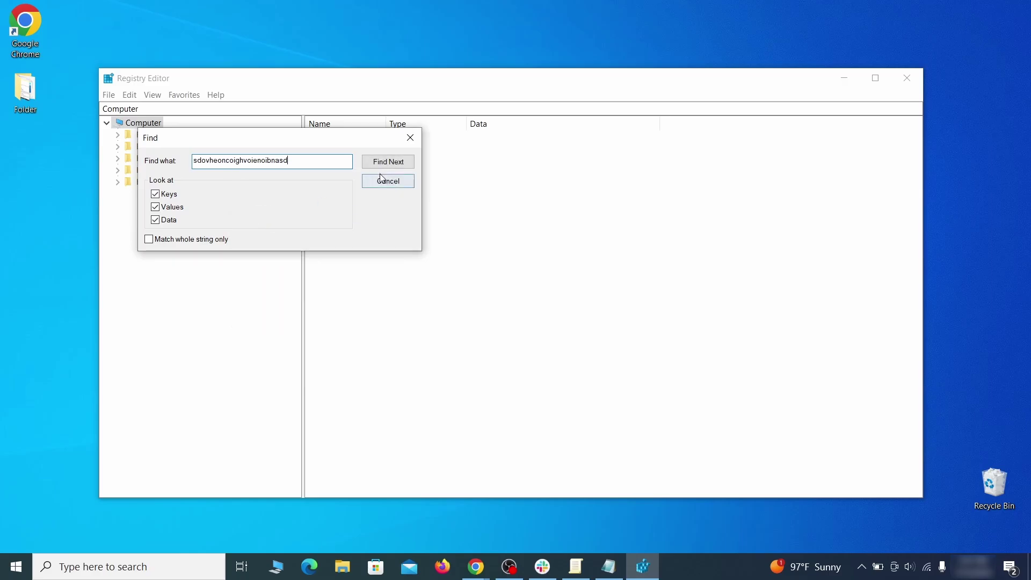
pyautogui.click(401, 165)
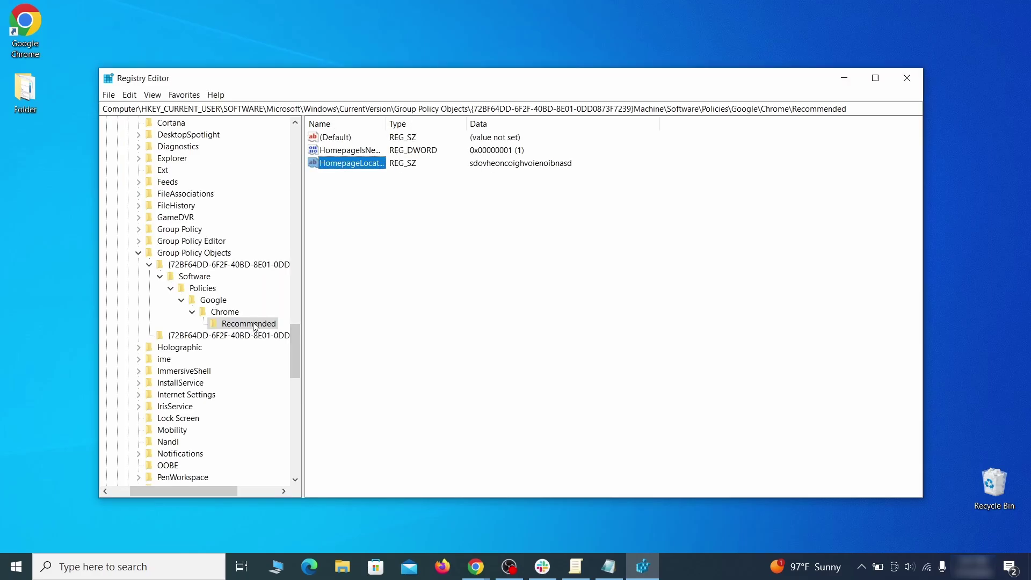
# Step: Delete the Group Policy Chrome Recommended key
pyautogui.rightClick(254, 325)
pyautogui.click(307, 374)
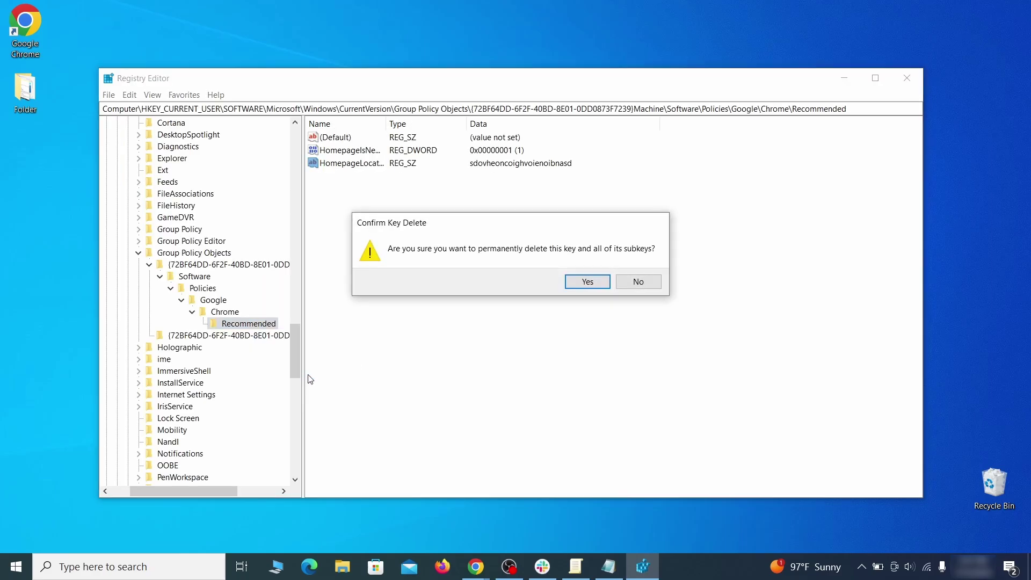
pyautogui.click(604, 284)
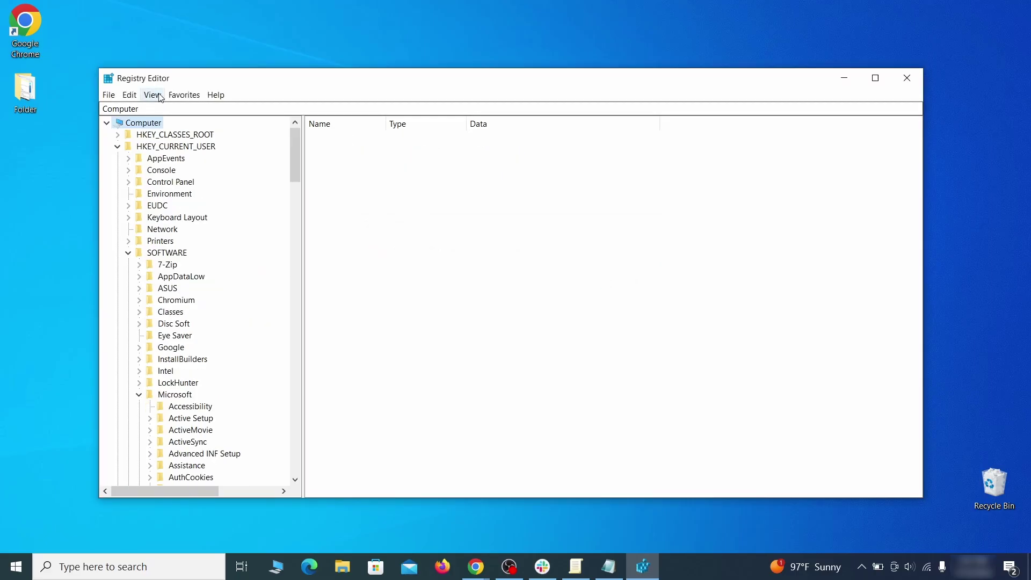
# Step: Attempt to delete the Chrome key under HKEY_LOCAL_MACHINE\SOFTWARE\Google and dismiss the error
pyautogui.click(129, 95)
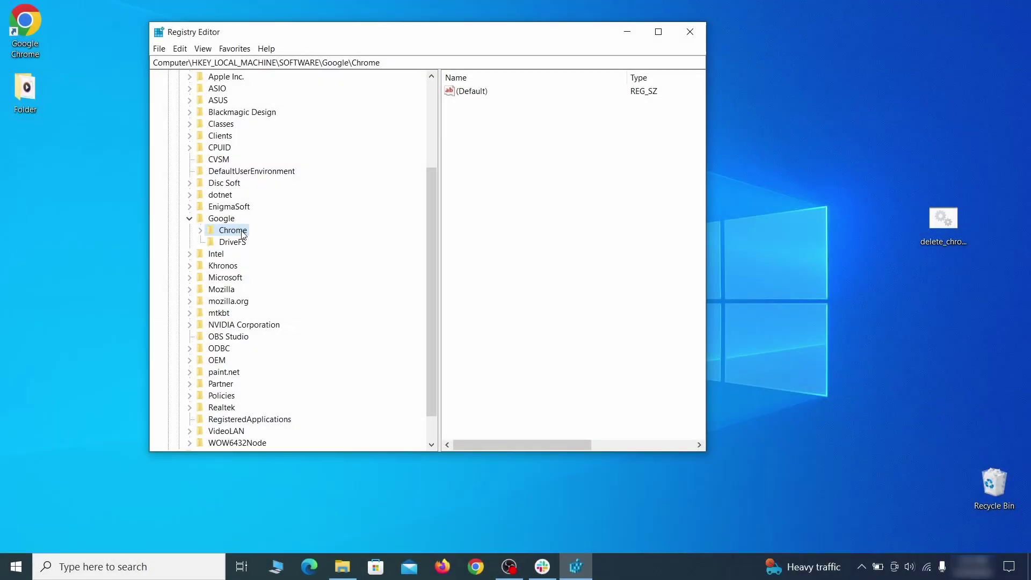
pyautogui.rightClick(233, 234)
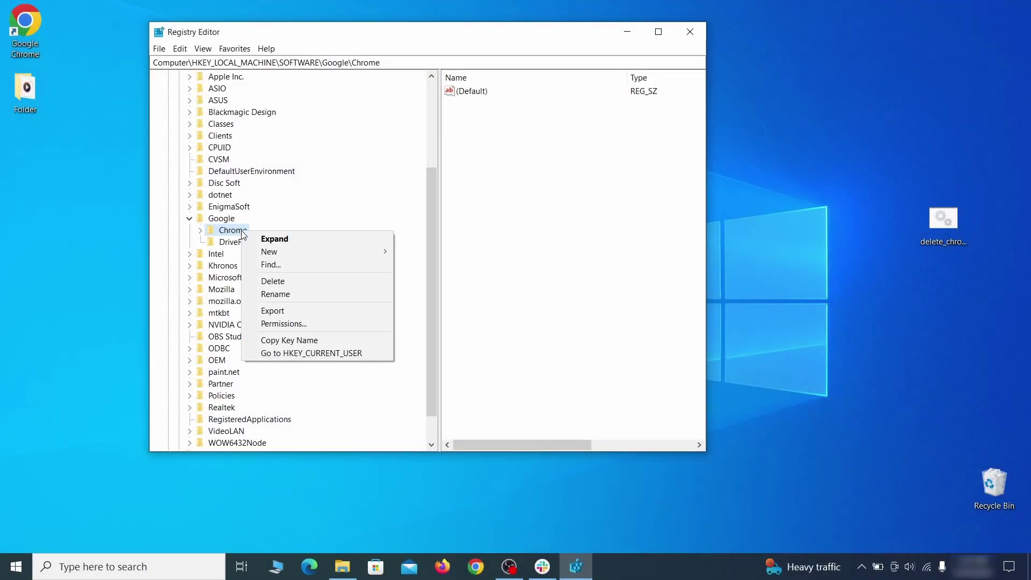
pyautogui.click(285, 283)
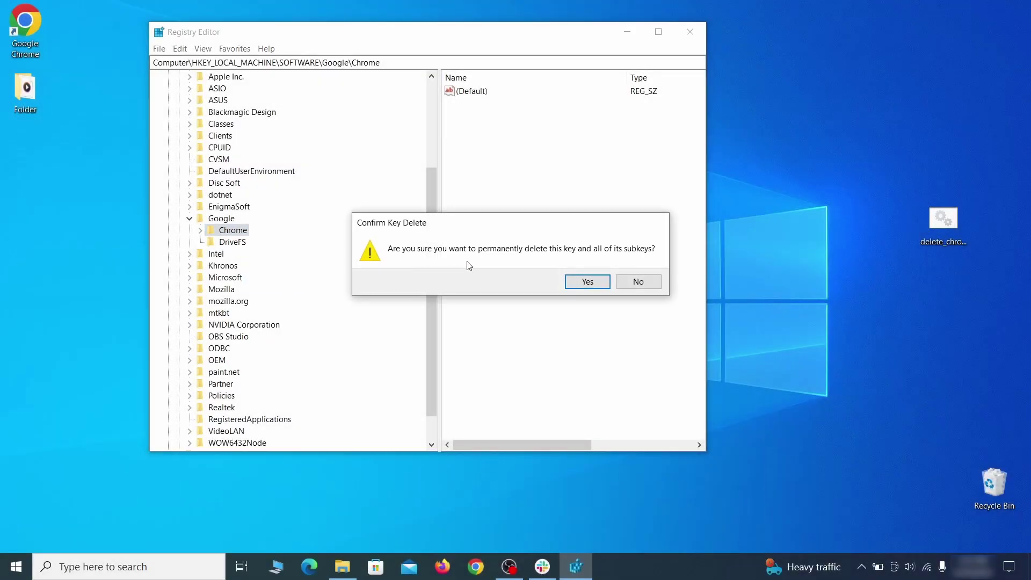
pyautogui.click(588, 282)
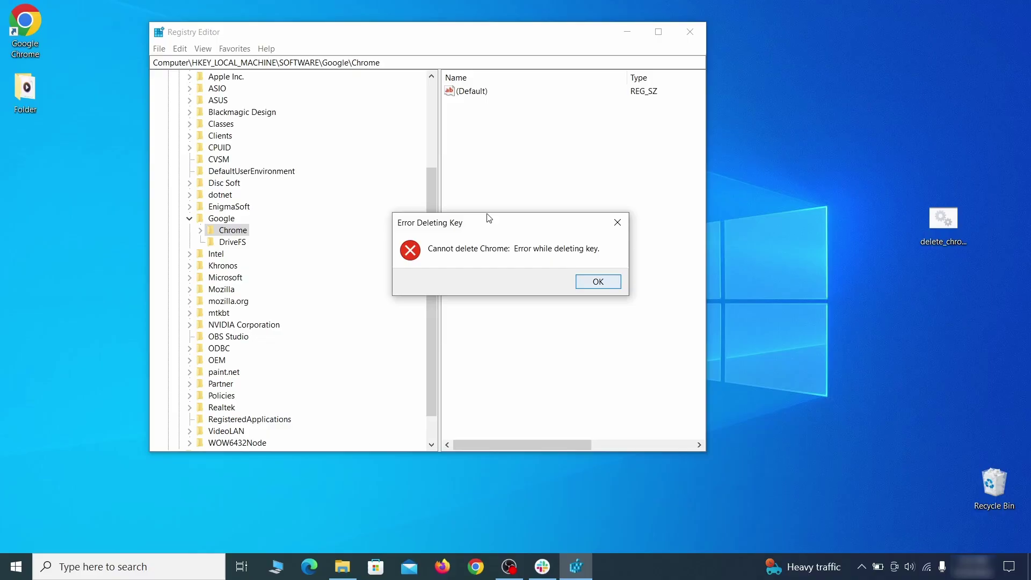
pyautogui.click(604, 283)
# Step: Make Everyone the owner of the Chrome key, replacing child permission entries
pyautogui.rightClick(261, 236)
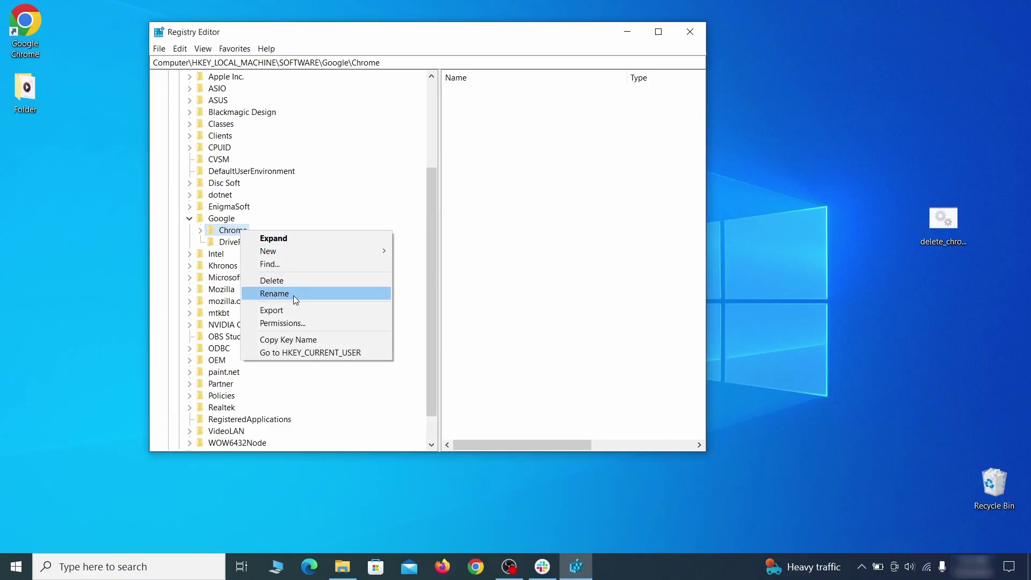
pyautogui.click(305, 322)
pyautogui.click(374, 317)
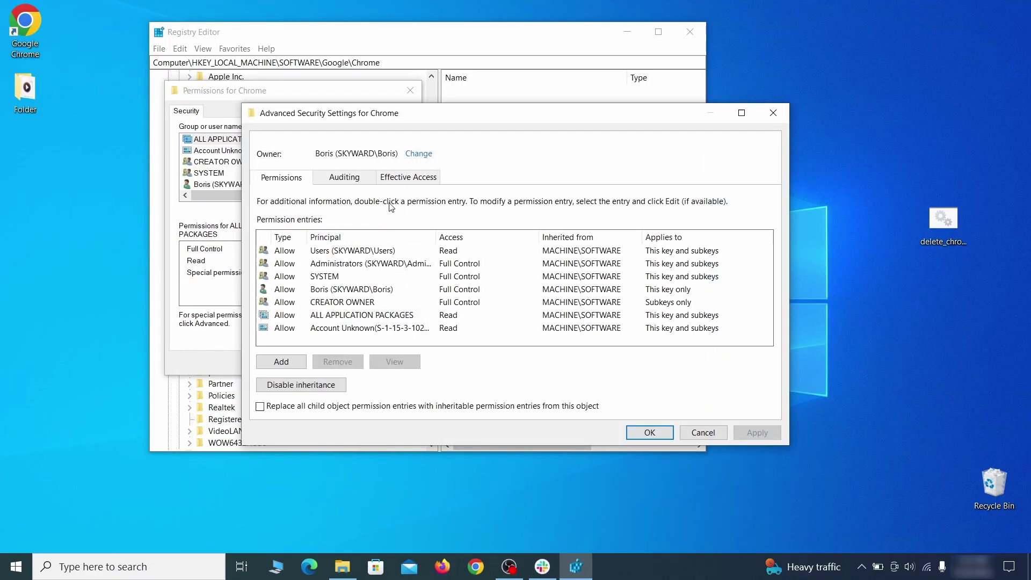
pyautogui.click(417, 154)
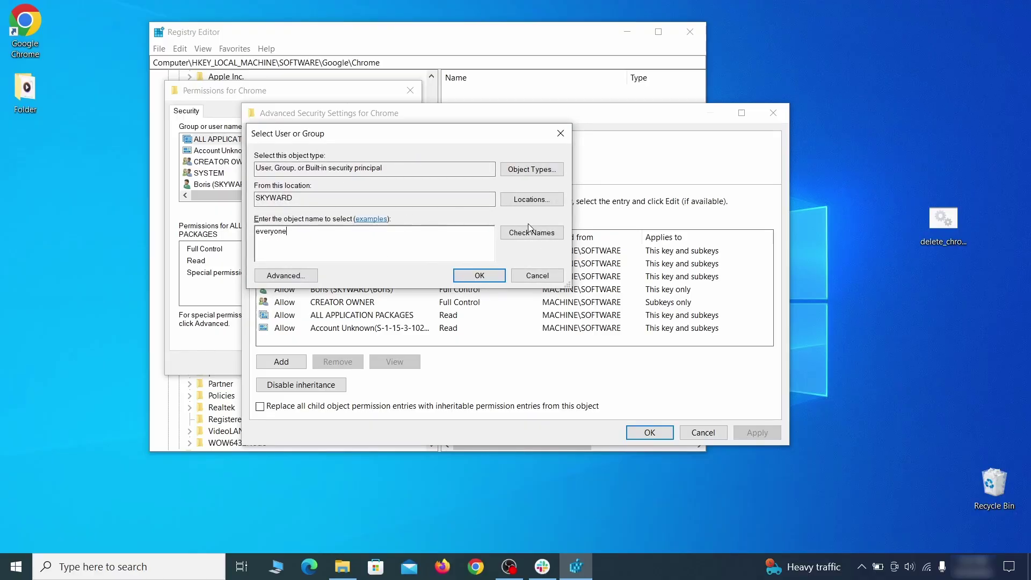
pyautogui.click(486, 276)
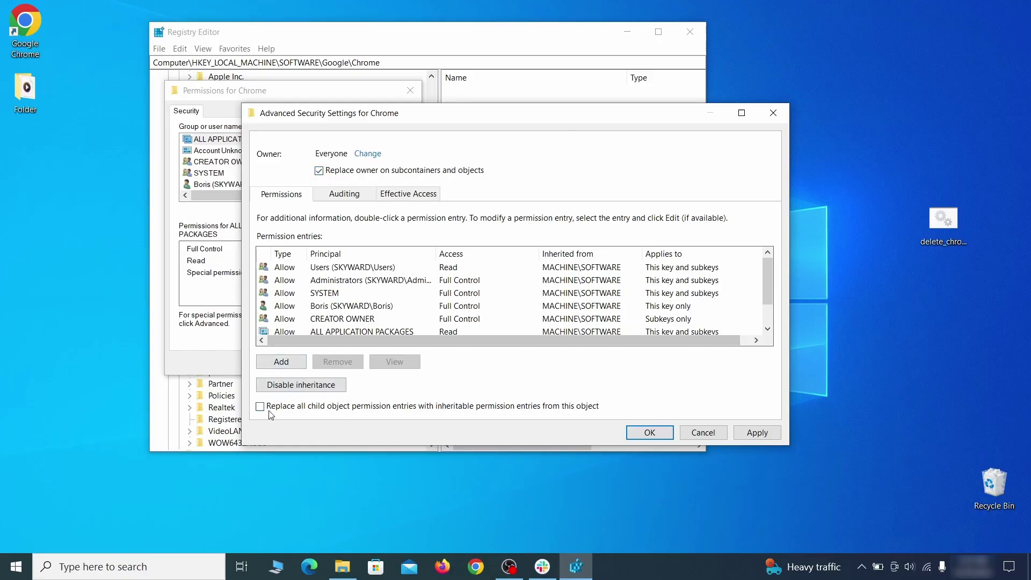
pyautogui.click(757, 434)
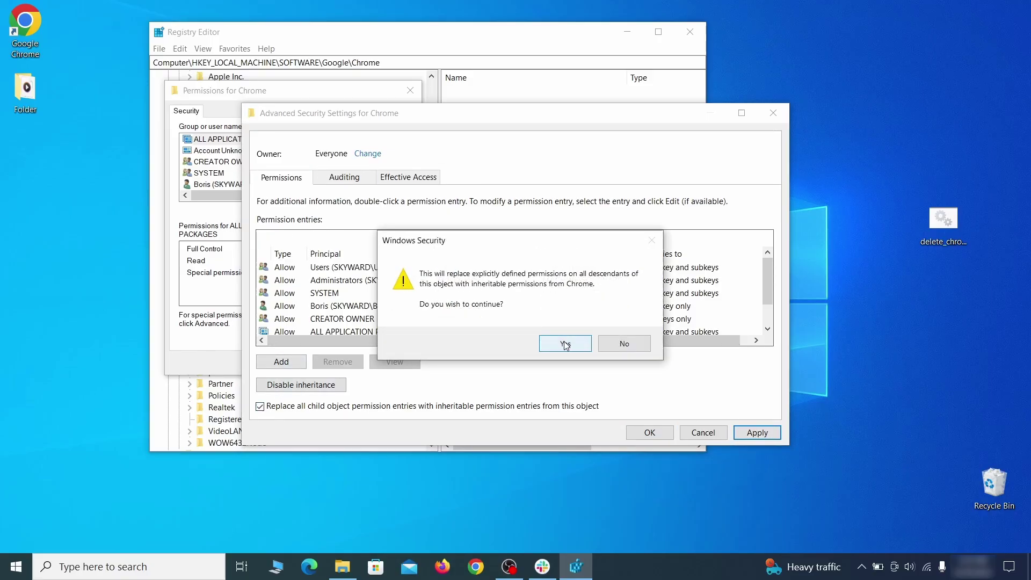
pyautogui.click(565, 343)
pyautogui.click(649, 433)
pyautogui.click(277, 362)
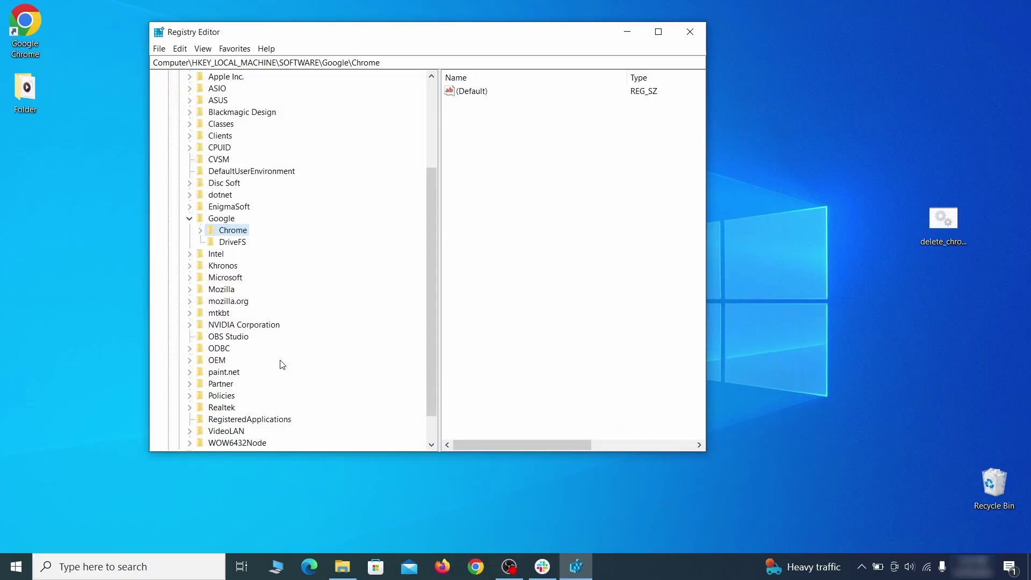
# Step: Delete the Chrome policy key now that ownership is granted
pyautogui.rightClick(236, 230)
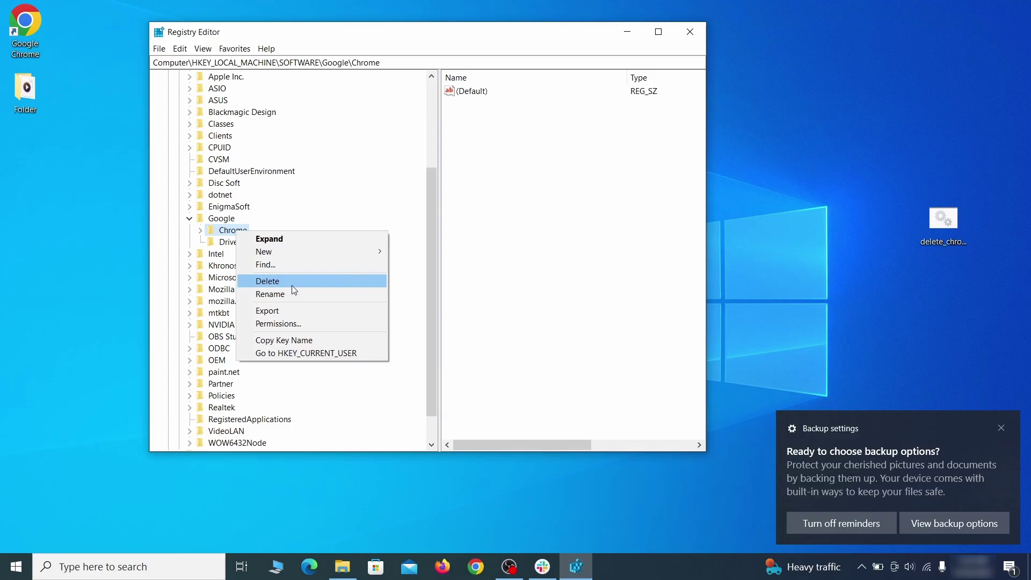
pyautogui.click(291, 285)
pyautogui.click(588, 284)
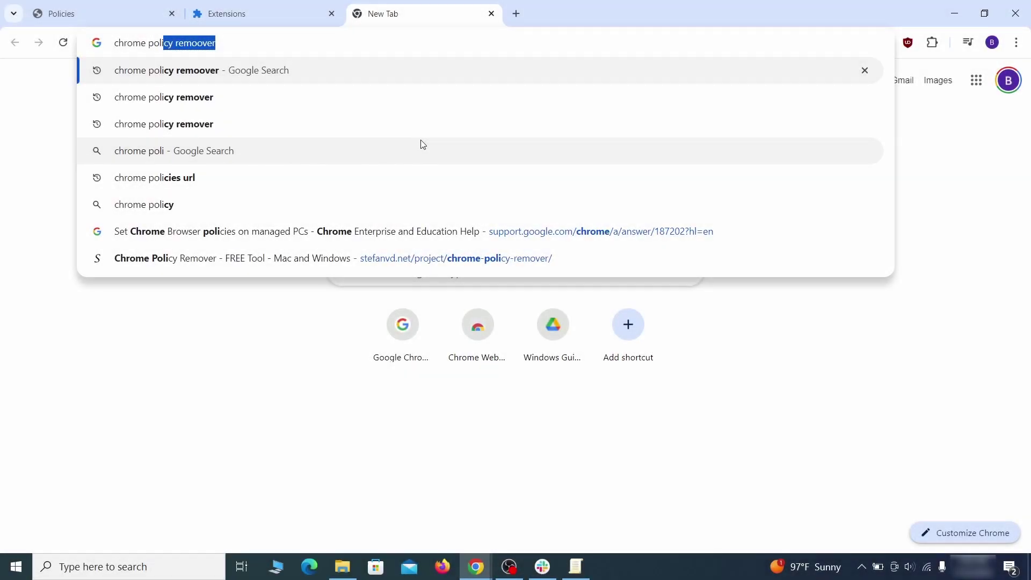
# Step: Search for 'chrome policy remover' and download the Windows script
pyautogui.write('y rem')
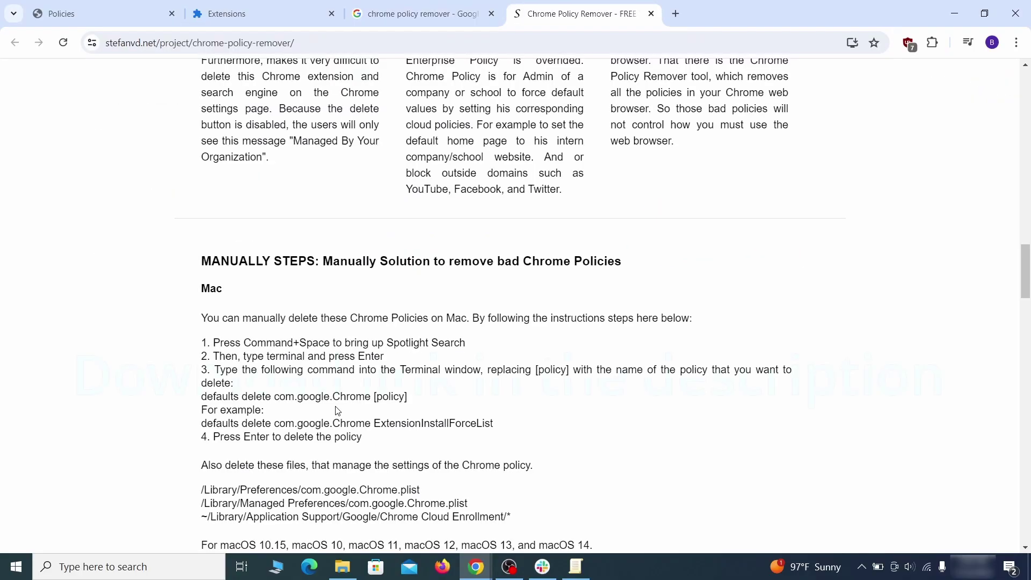
pyautogui.scroll(-10, 337, 413)
pyautogui.scroll(-5, 337, 412)
pyautogui.click(580, 279)
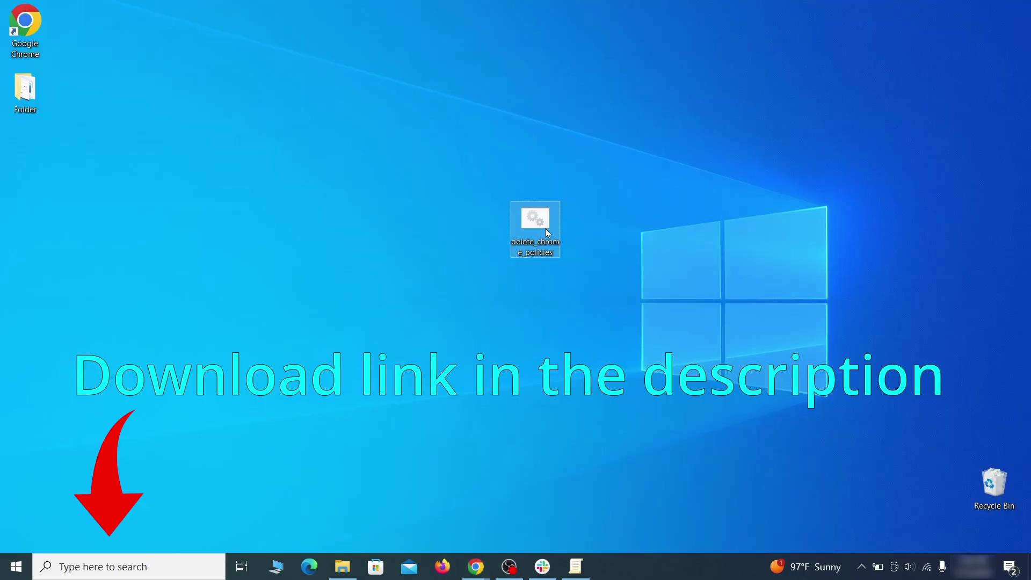
# Step: Run the downloaded Chrome policy removal .bat script as administrator, getting past the SmartScreen warning
pyautogui.rightClick(545, 228)
pyautogui.click(612, 273)
pyautogui.click(376, 188)
pyautogui.click(561, 403)
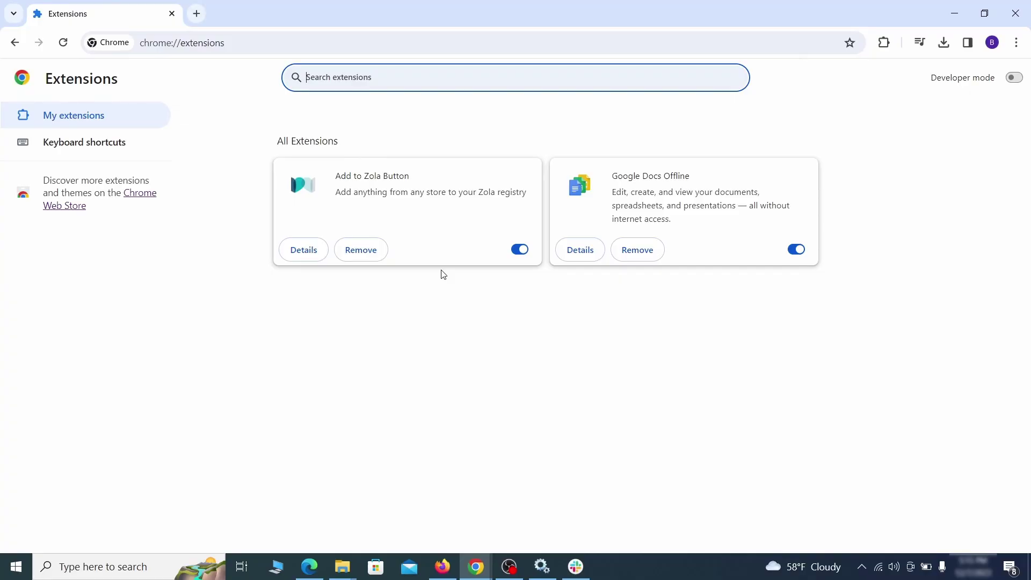
# Step: Switch off the Add to Zola Button extension and start removing it
pyautogui.click(519, 250)
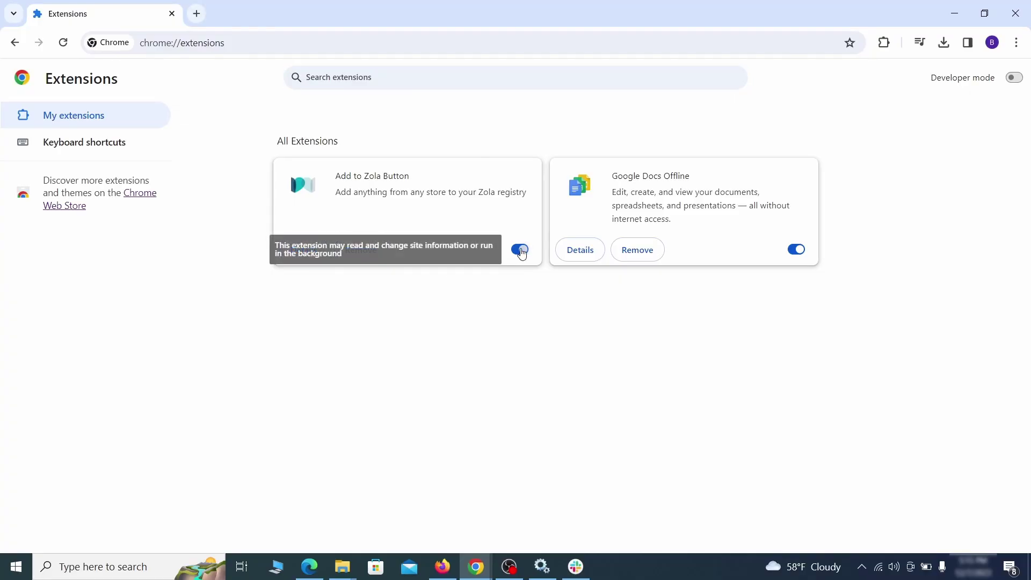
pyautogui.click(375, 255)
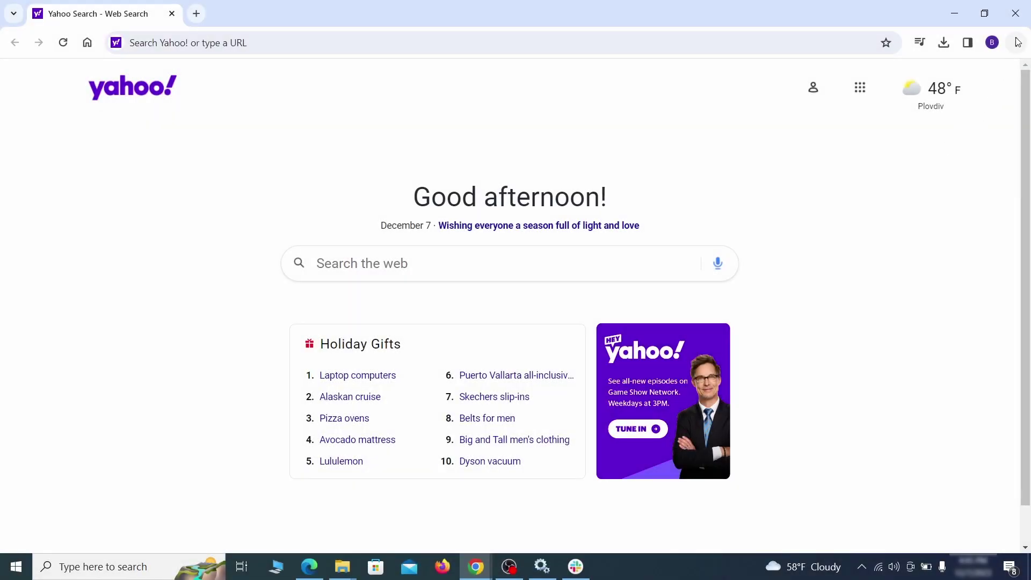
pyautogui.click(1017, 43)
# Step: Clear Chrome's browsing data using the advanced clearing options
pyautogui.click(847, 488)
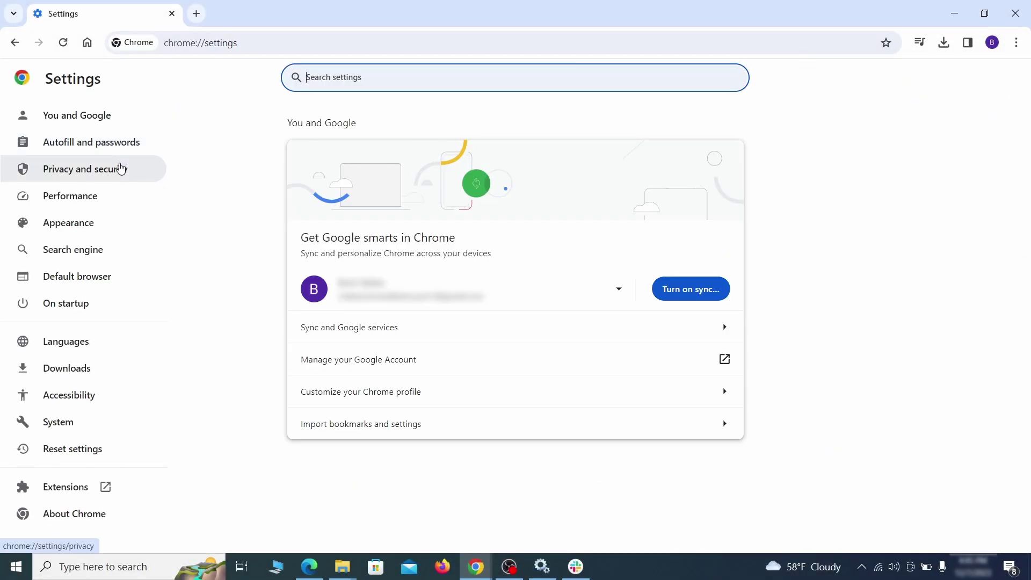
pyautogui.click(121, 169)
pyautogui.scroll(-1, 812, 350)
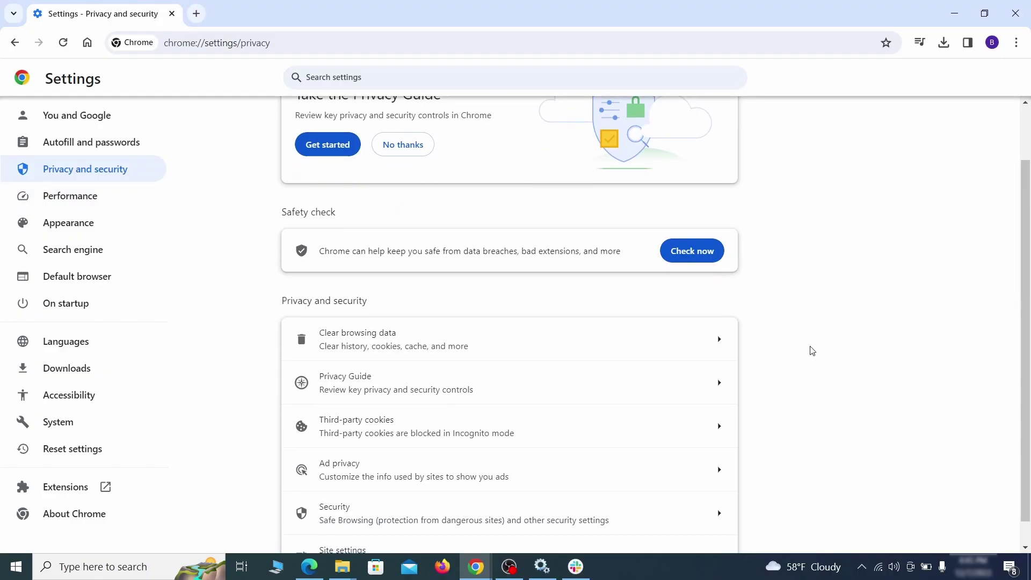
pyautogui.click(672, 345)
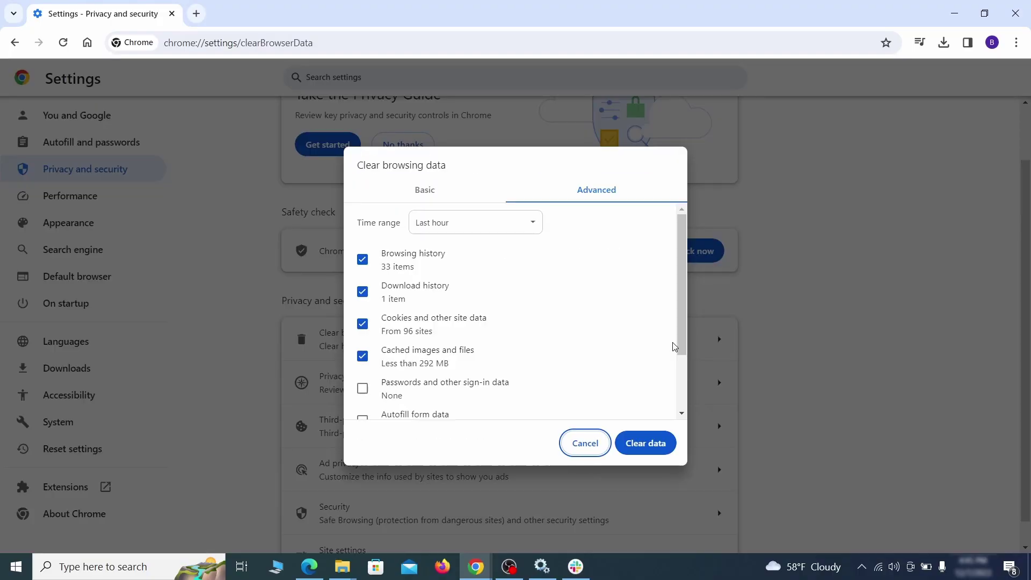
pyautogui.click(448, 192)
pyautogui.click(575, 192)
pyautogui.scroll(-2, 366, 414)
pyautogui.click(654, 446)
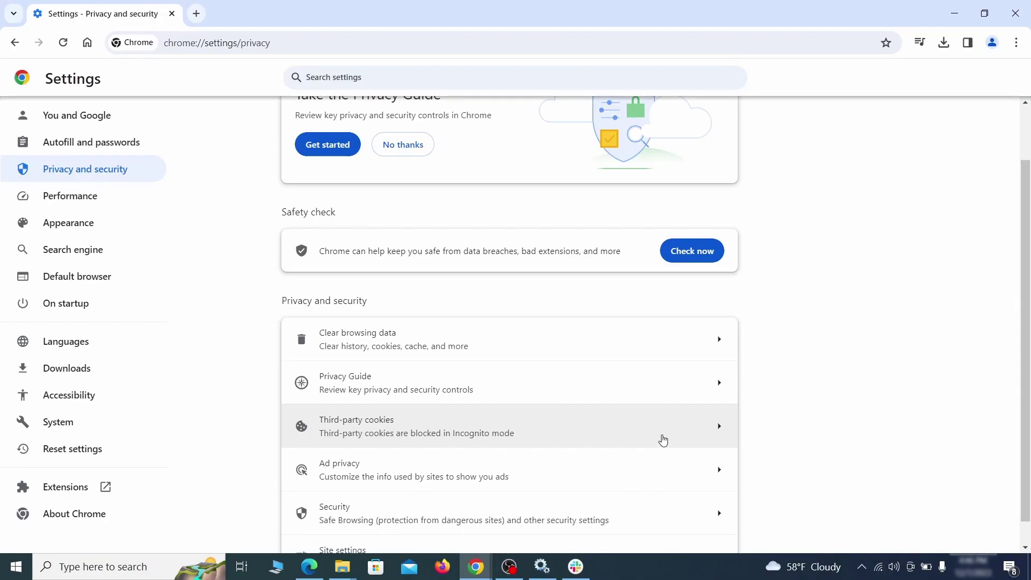
# Step: Remove ExampleRougeURL.com from the sites allowed to send notifications
pyautogui.scroll(-1, 775, 352)
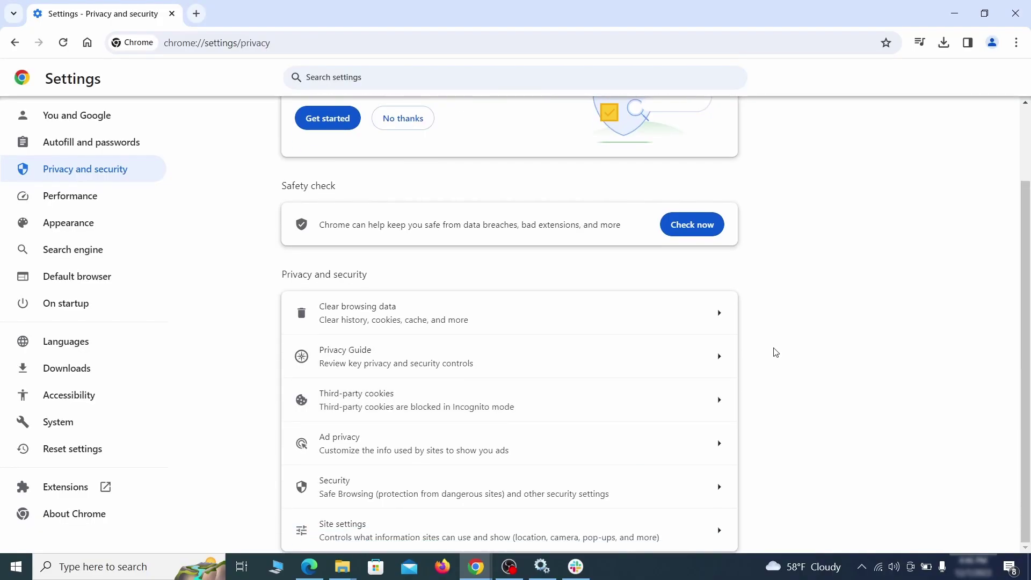
pyautogui.click(501, 524)
pyautogui.scroll(-5, 728, 342)
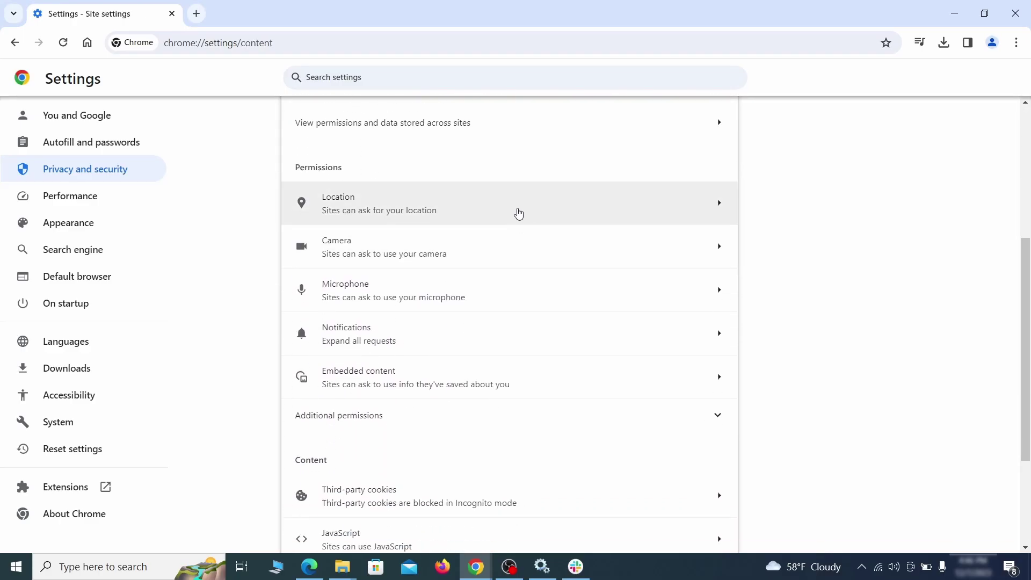
pyautogui.click(518, 210)
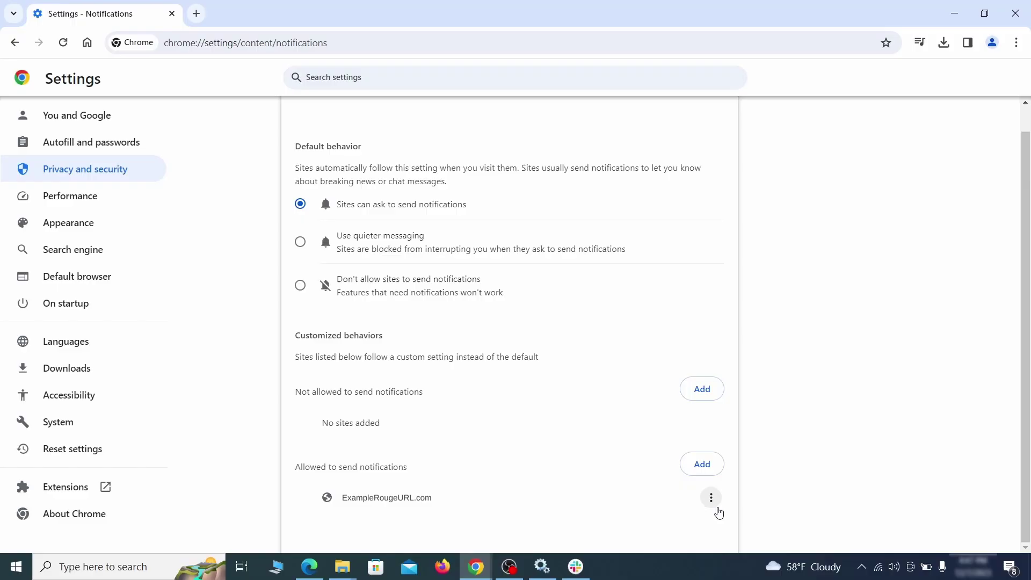
pyautogui.click(715, 504)
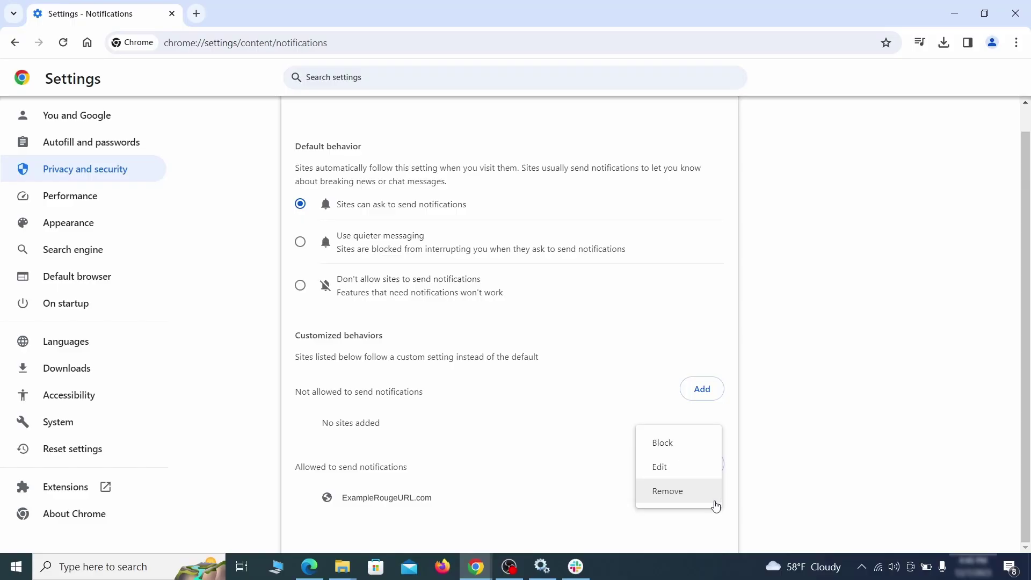
pyautogui.click(681, 497)
pyautogui.hotkey('alt', 'Left')
# Step: Bring up the third-party cookies settings in Site settings
pyautogui.scroll(-2, 558, 363)
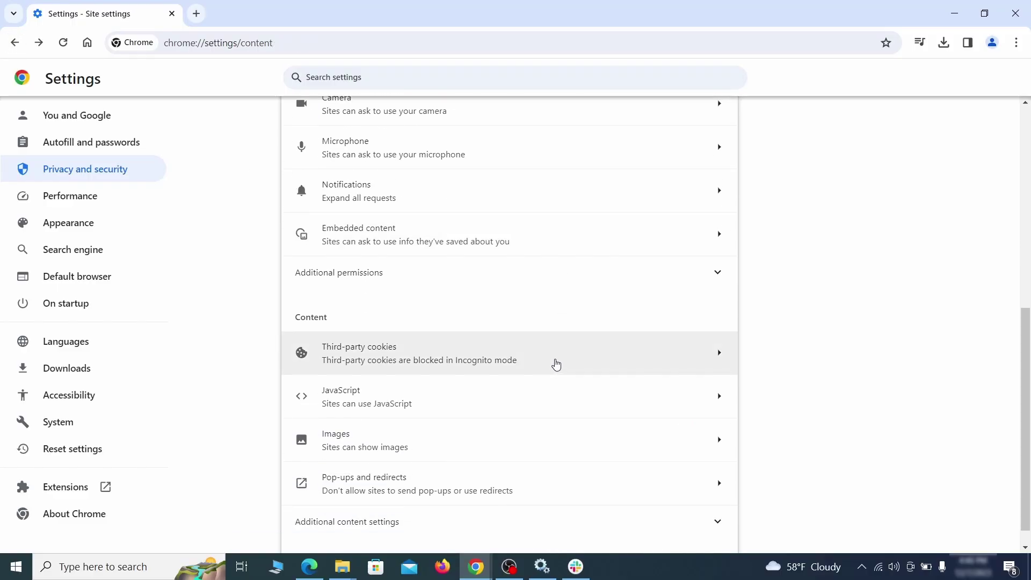
pyautogui.click(556, 363)
pyautogui.scroll(-5, 559, 376)
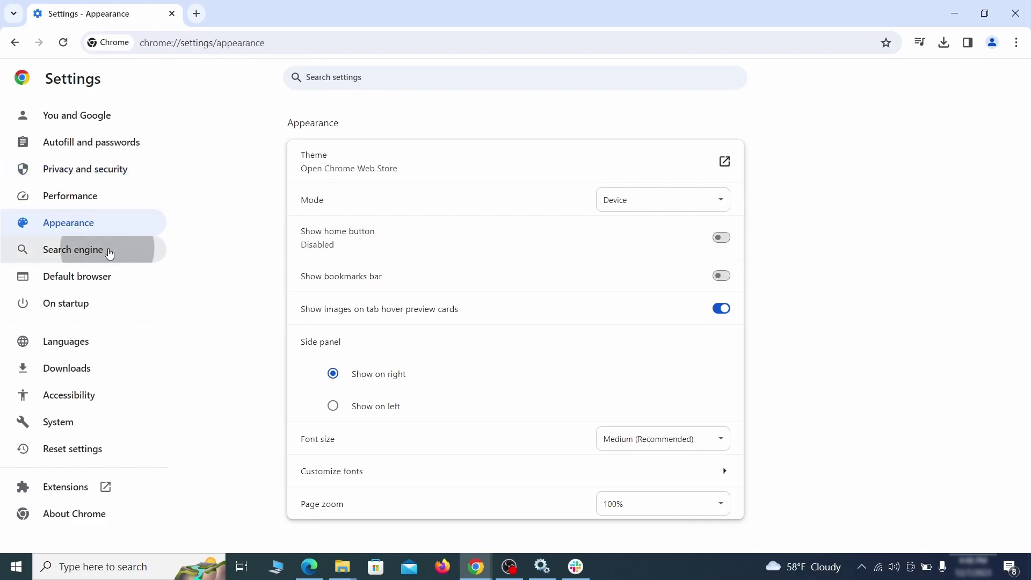
# Step: Delete the ExampleRougeURL.com site search from Chrome's search engines
pyautogui.click(108, 251)
pyautogui.click(664, 201)
pyautogui.scroll(-8, 655, 285)
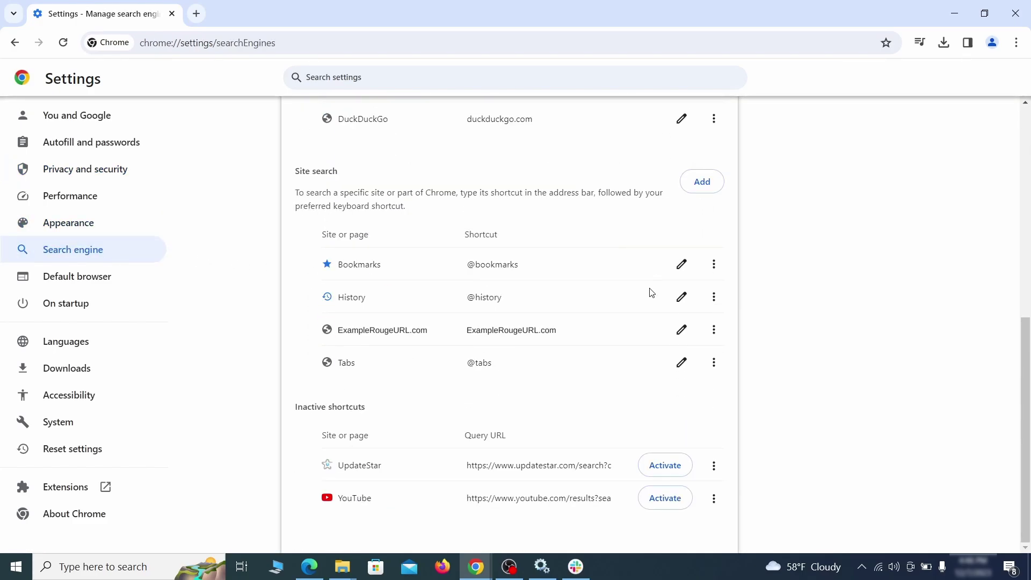
pyautogui.click(713, 330)
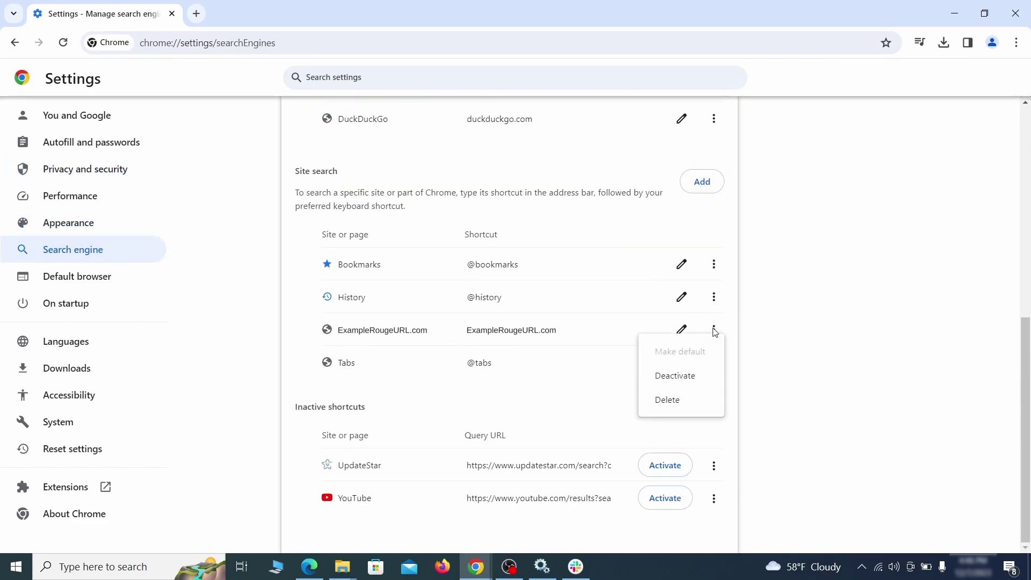
pyautogui.click(669, 404)
pyautogui.hotkey('alt', 'Left')
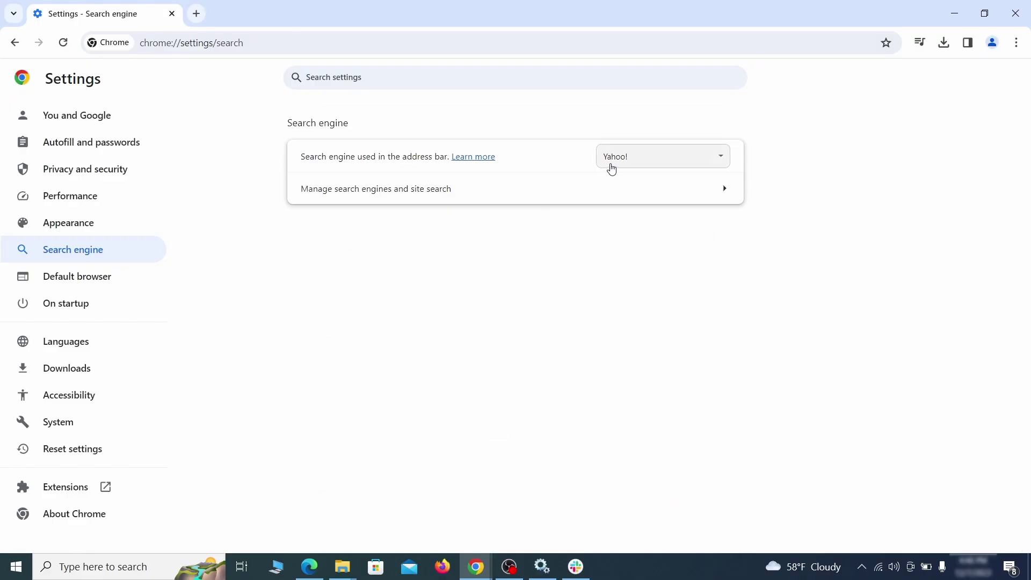
# Step: Make Google the address-bar search engine
pyautogui.click(704, 161)
pyautogui.click(676, 173)
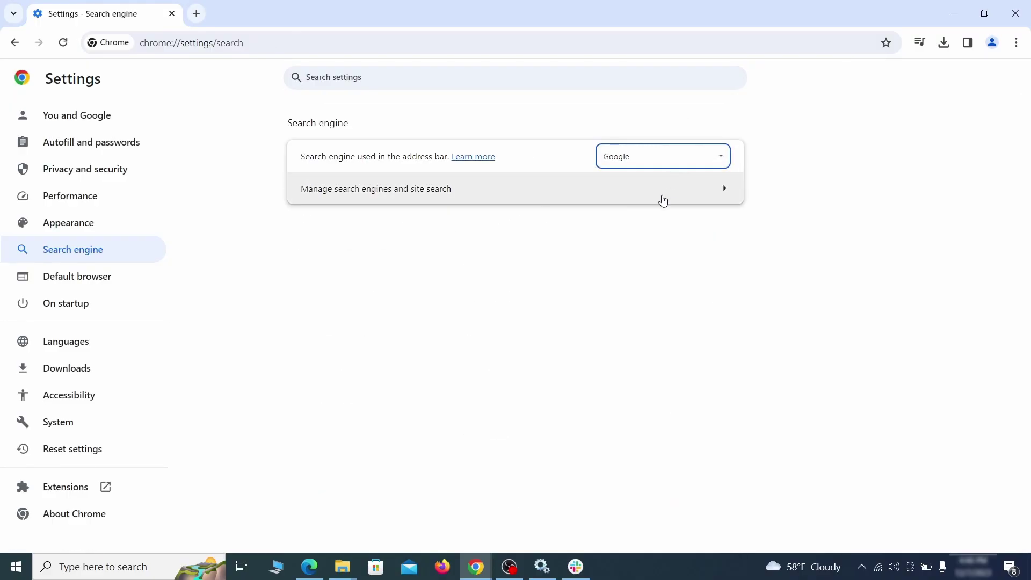
pyautogui.click(663, 200)
# Step: Remove ExampleRougeURL.com from the startup pages so Chrome opens the New Tab page
pyautogui.click(81, 301)
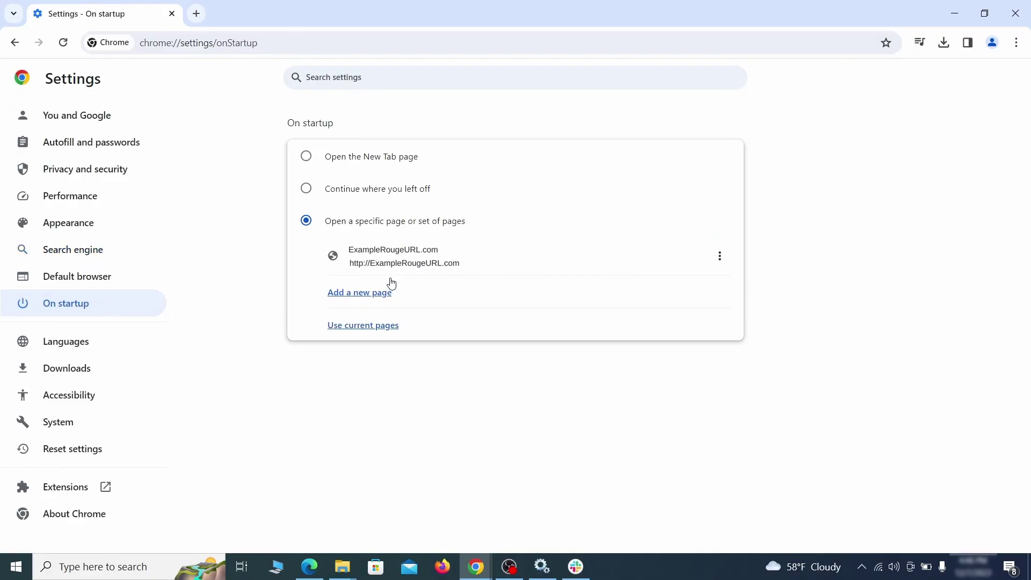
pyautogui.click(720, 257)
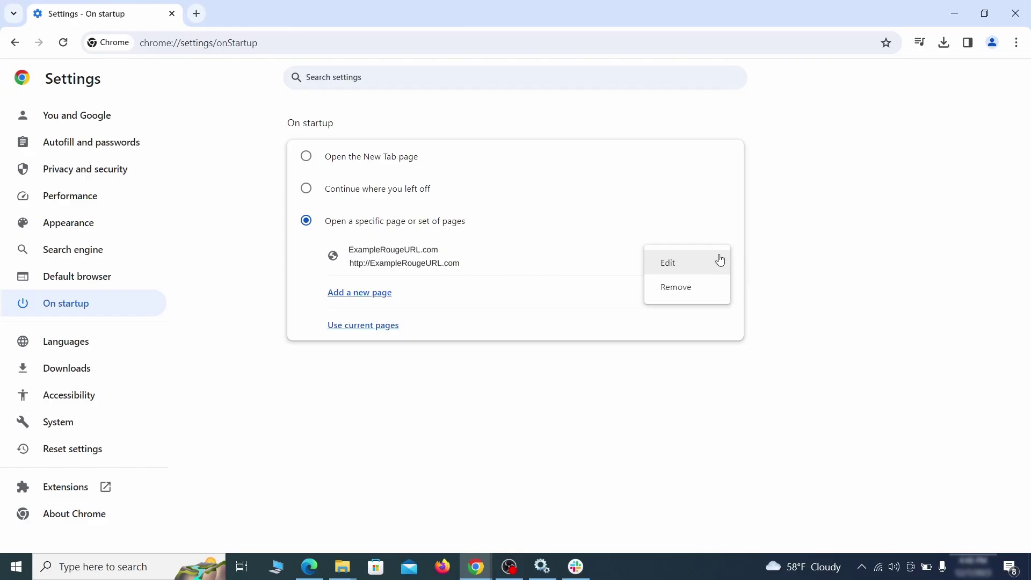
pyautogui.click(688, 289)
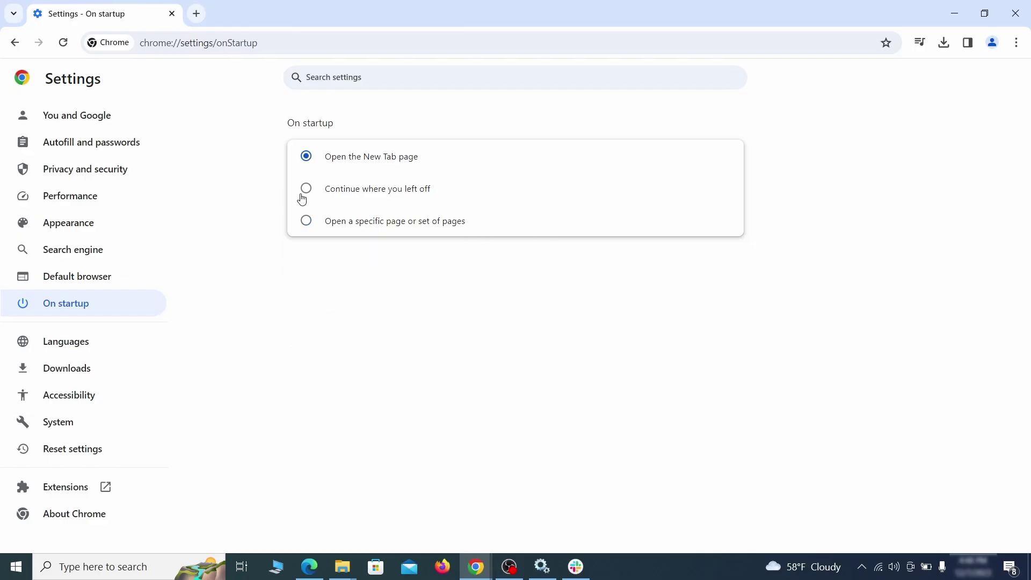